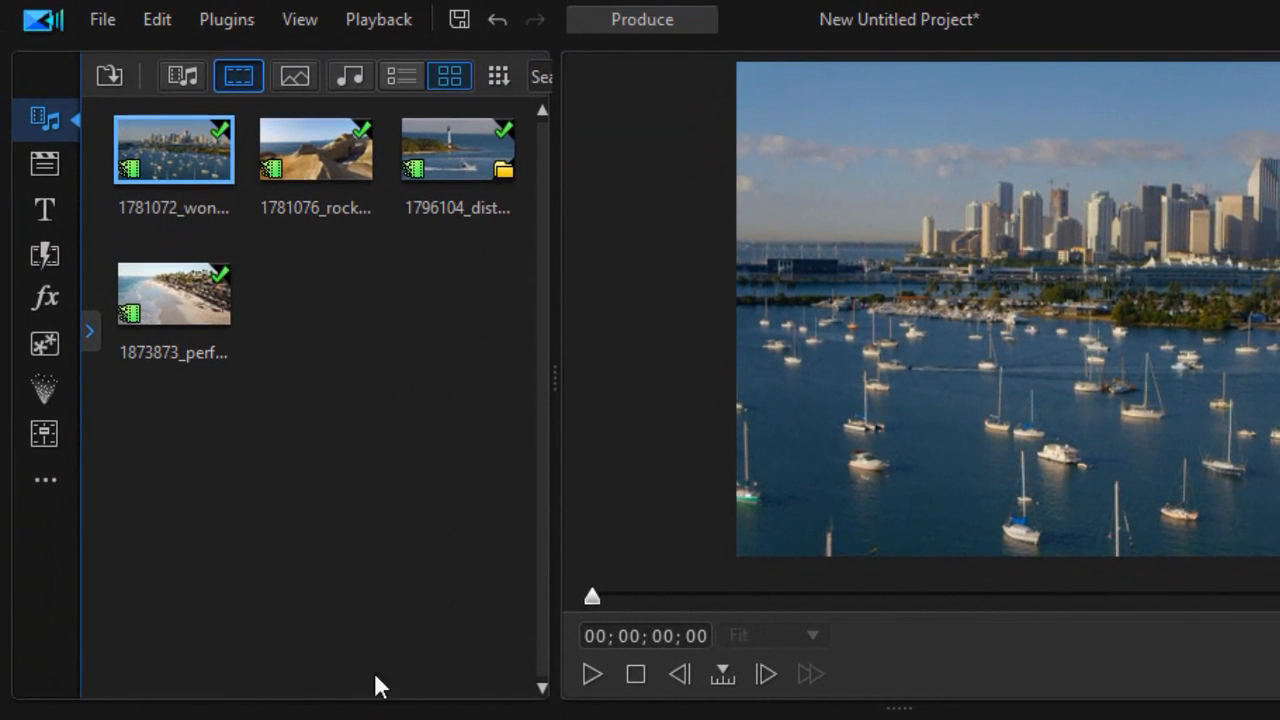
# Search the transitions for "box" and place the Box transition between the rockyOcean and distantLighthouse clips on track 1.
pyautogui.click(48, 256)
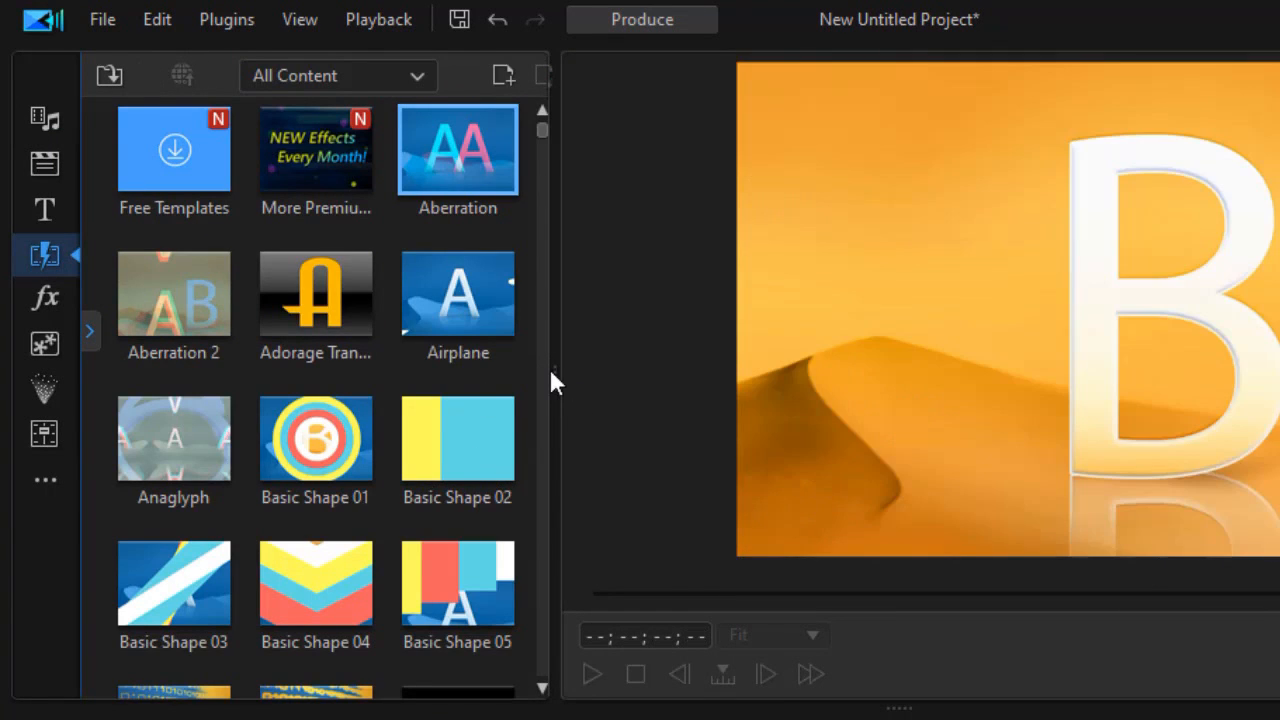
pyautogui.moveTo(557, 377); pyautogui.dragTo(977, 437)
pyautogui.click(744, 66)
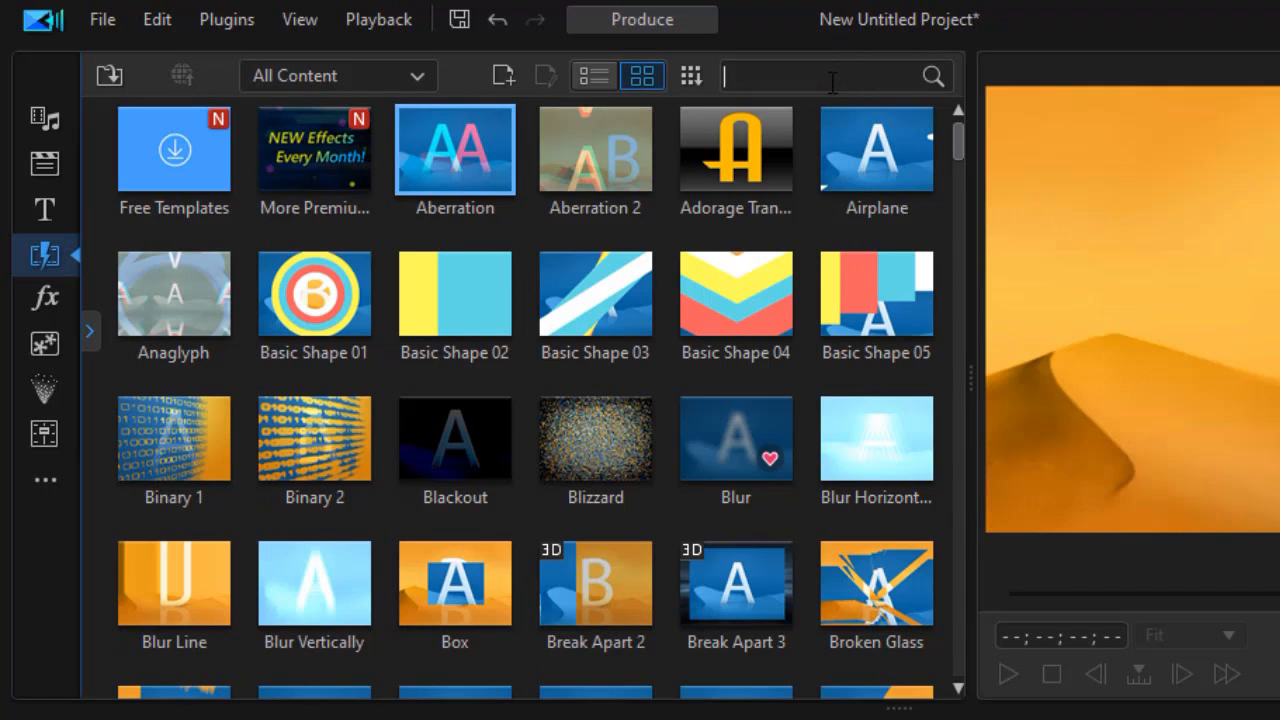
pyautogui.write('box')
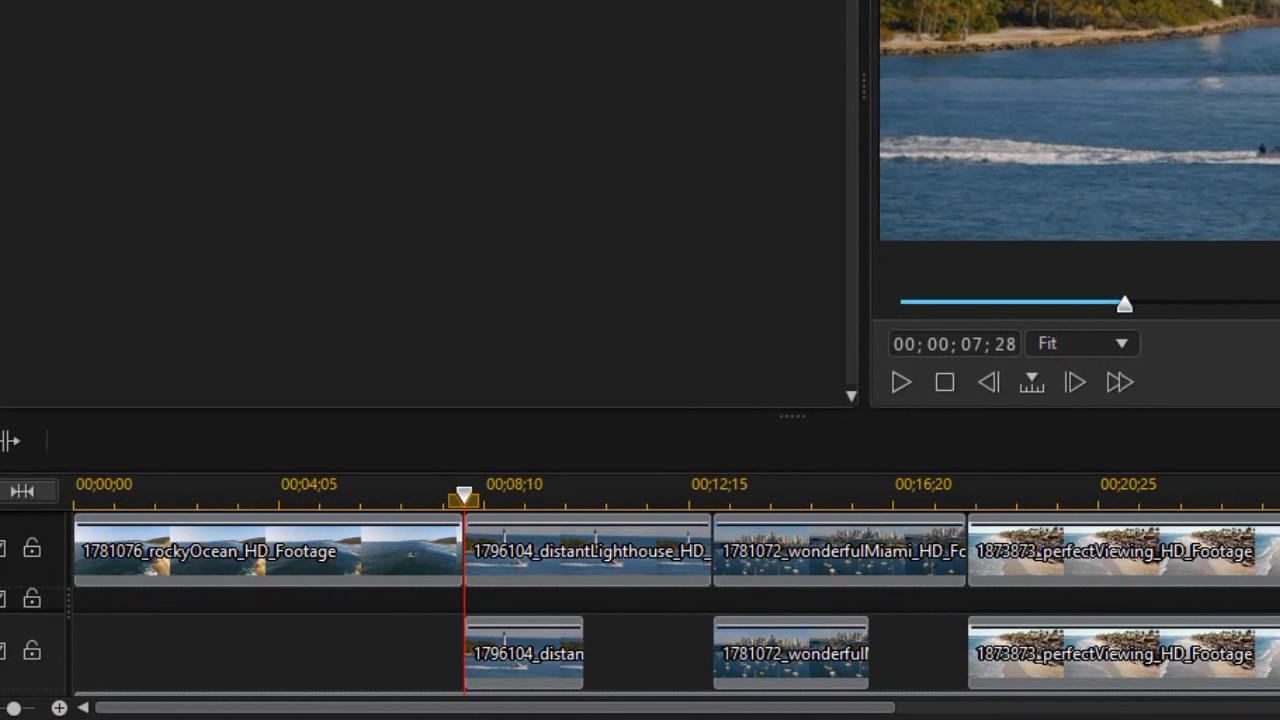
pyautogui.moveTo(212, 186); pyautogui.dragTo(449, 553)
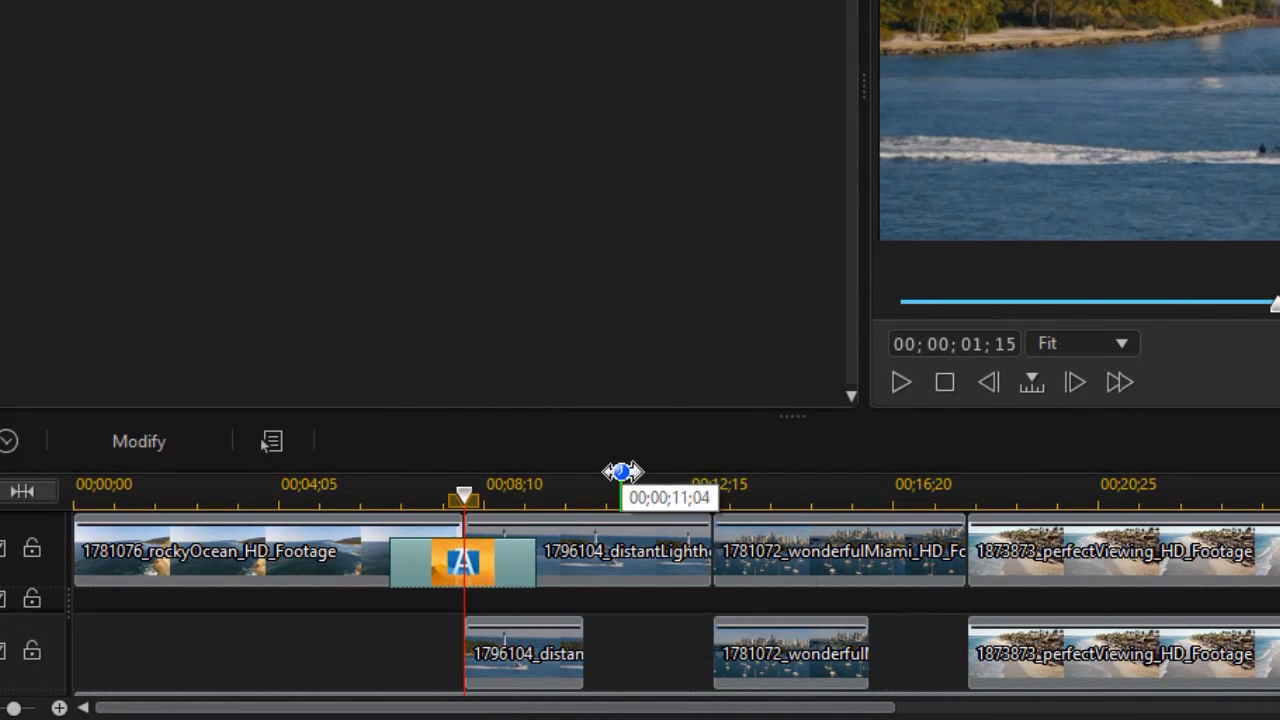
# Enlarge the preview and play the timeline from just before the Box transition.
pyautogui.moveTo(464, 494); pyautogui.dragTo(355, 520)
pyautogui.click(362, 528)
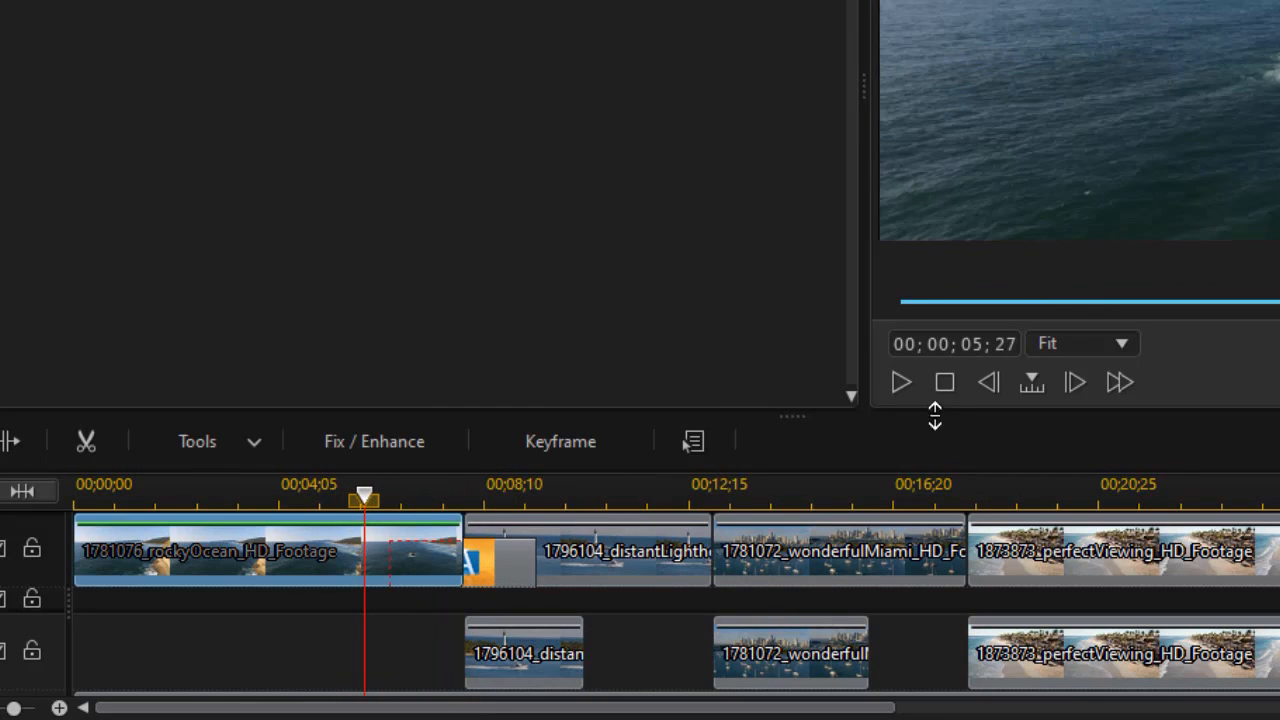
pyautogui.moveTo(864, 81); pyautogui.dragTo(505, 98)
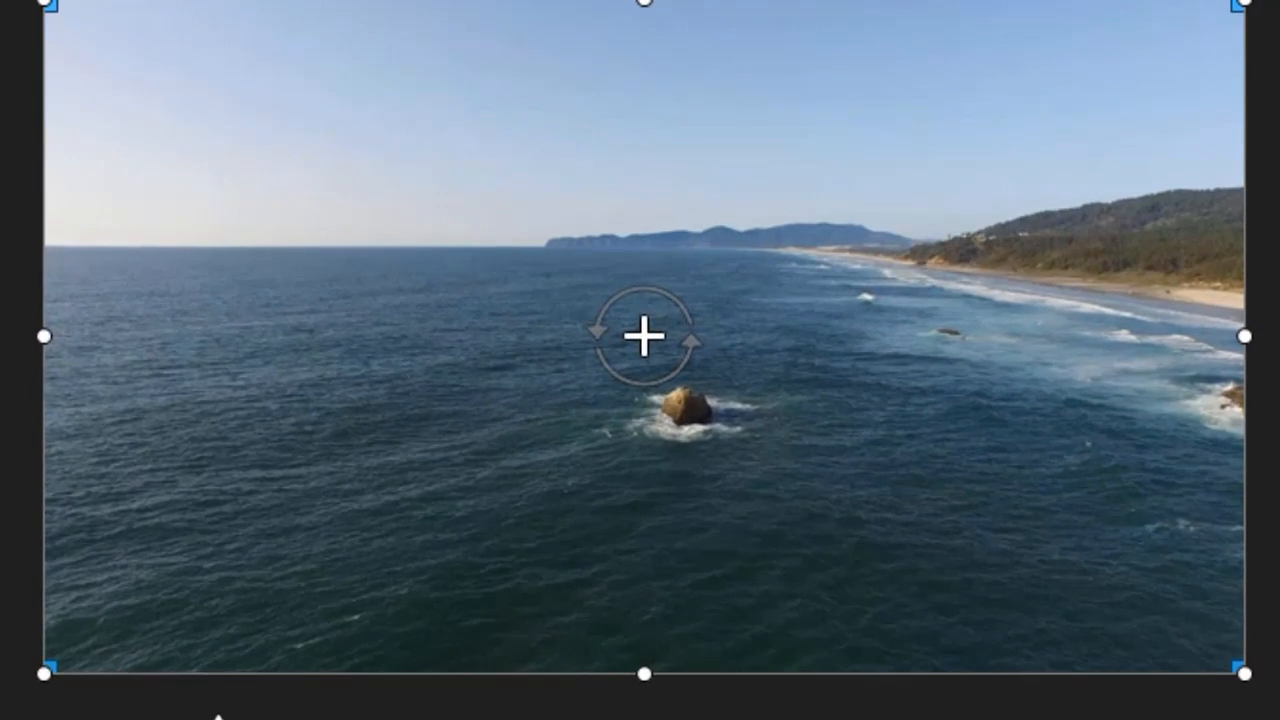
pyautogui.press('space')
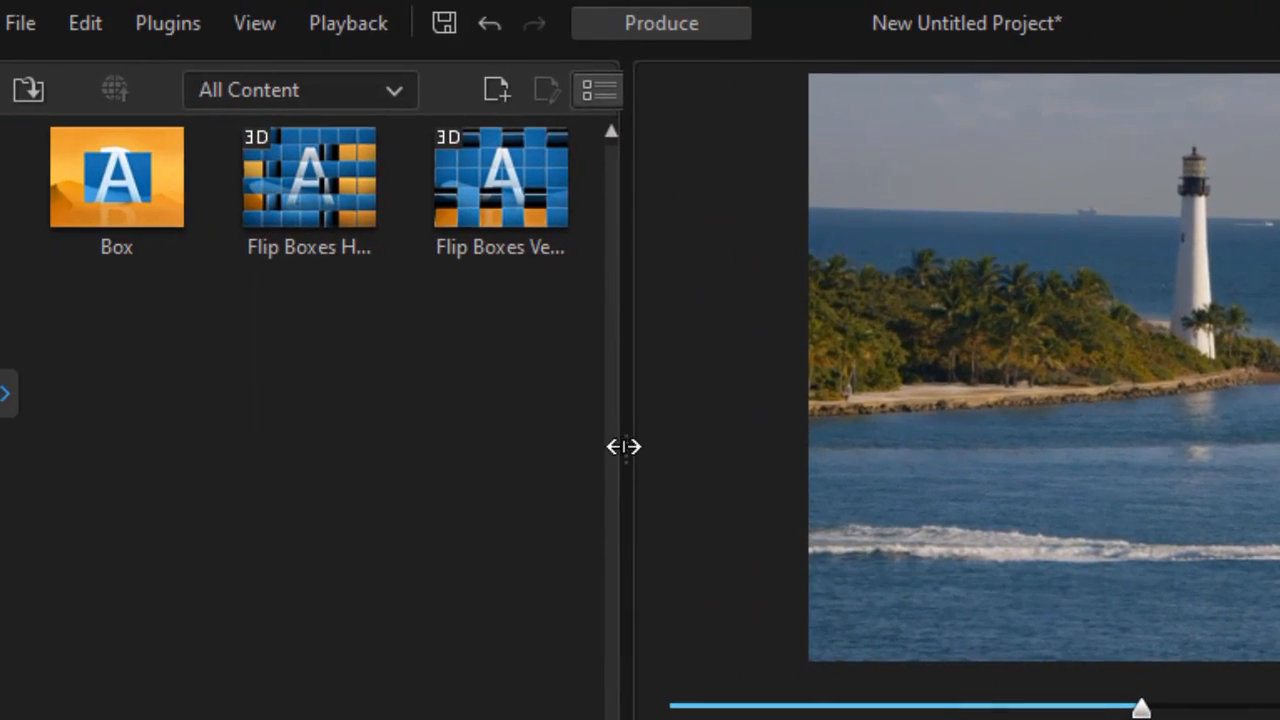
# Search the transitions for "broken" and apply Broken Glass to the start of the distantLighthouse clip on track 2.
pyautogui.moveTo(624, 447); pyautogui.dragTo(1058, 458)
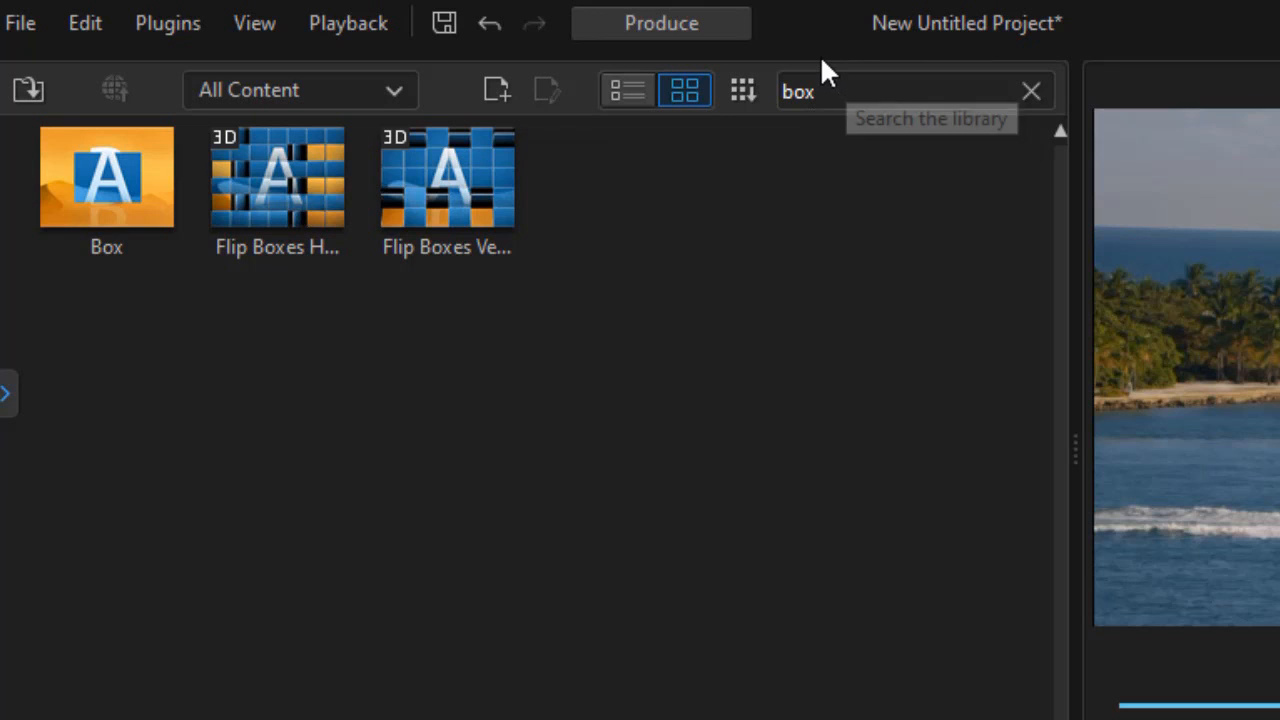
pyautogui.doubleClick(834, 96)
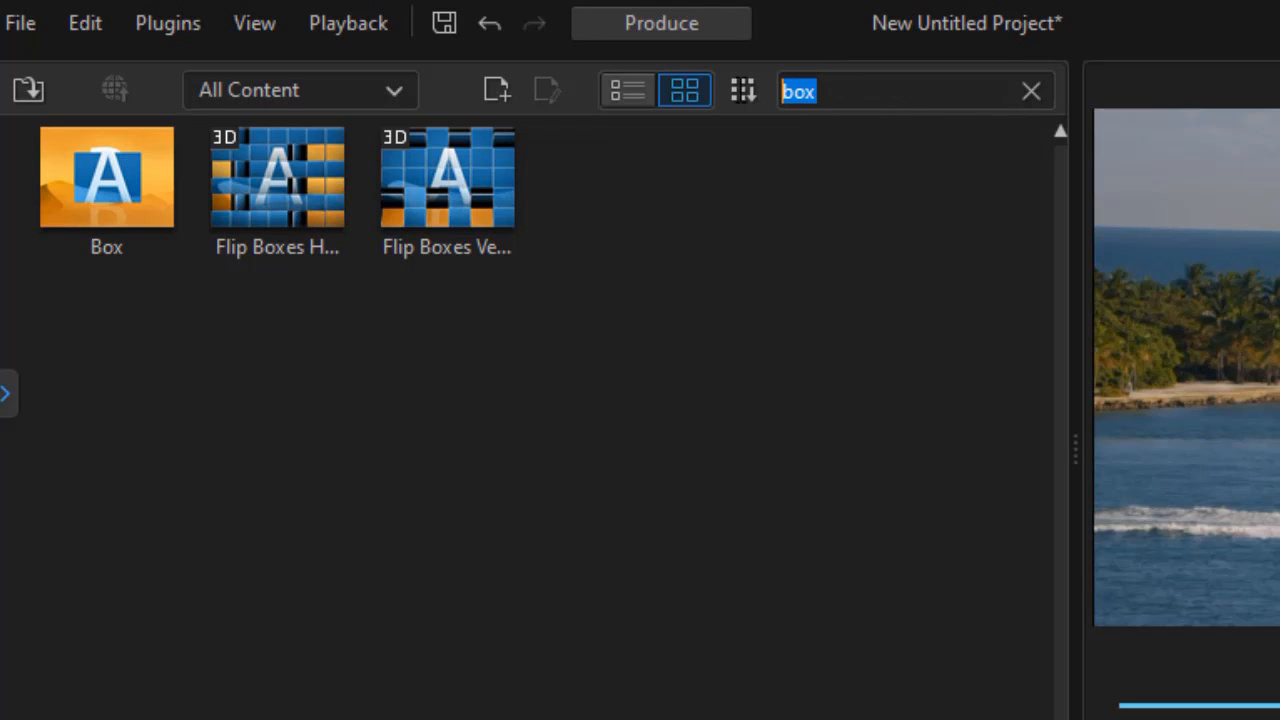
pyautogui.write('b')
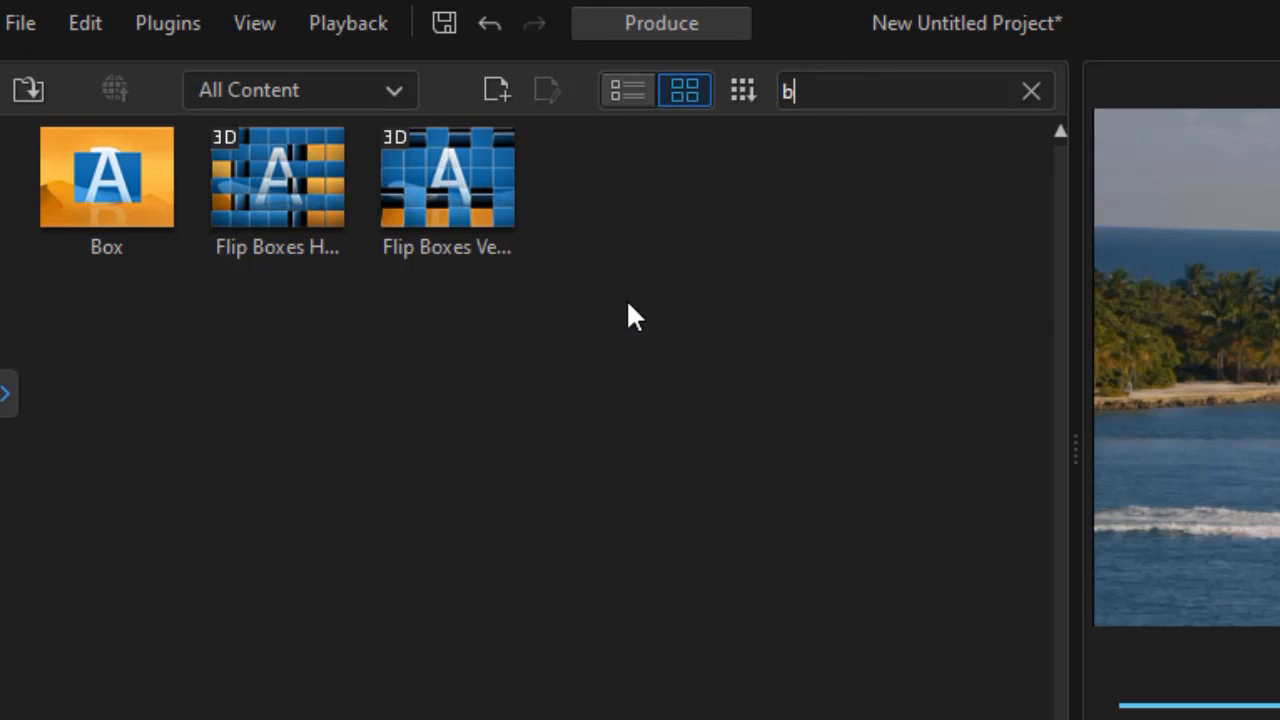
pyautogui.write('roken')
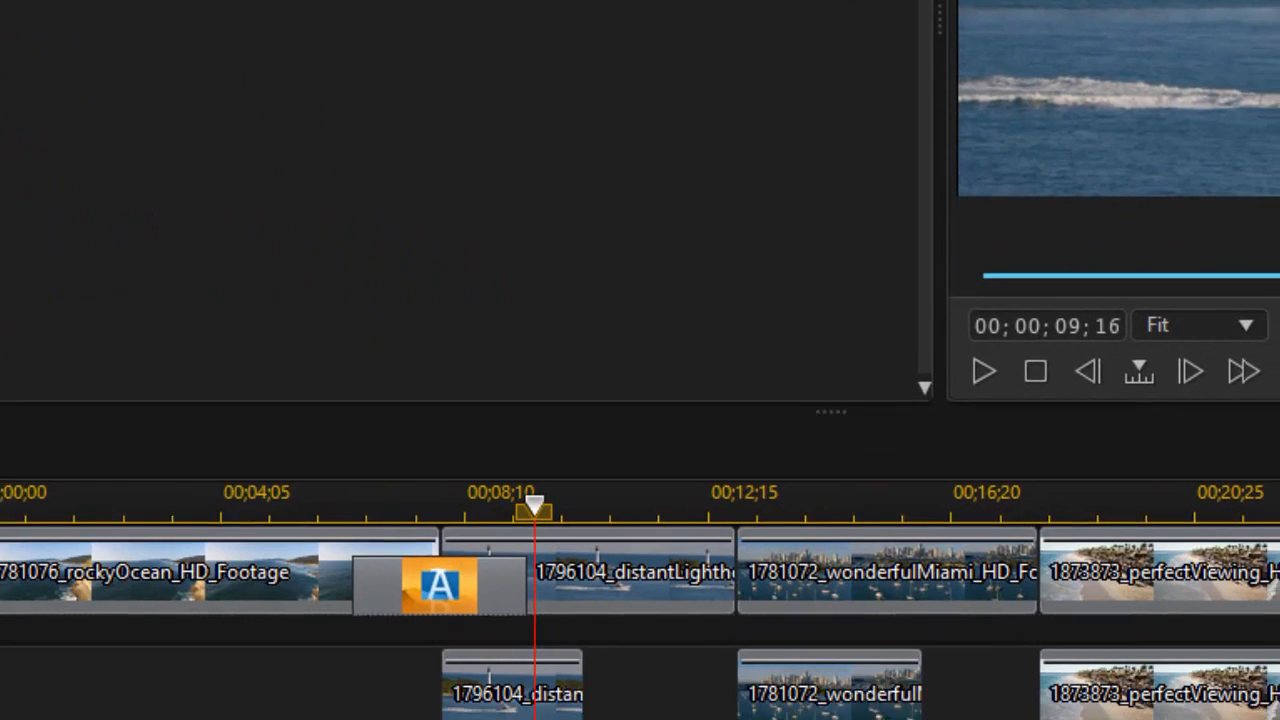
pyautogui.moveTo(121, 154); pyautogui.dragTo(424, 640)
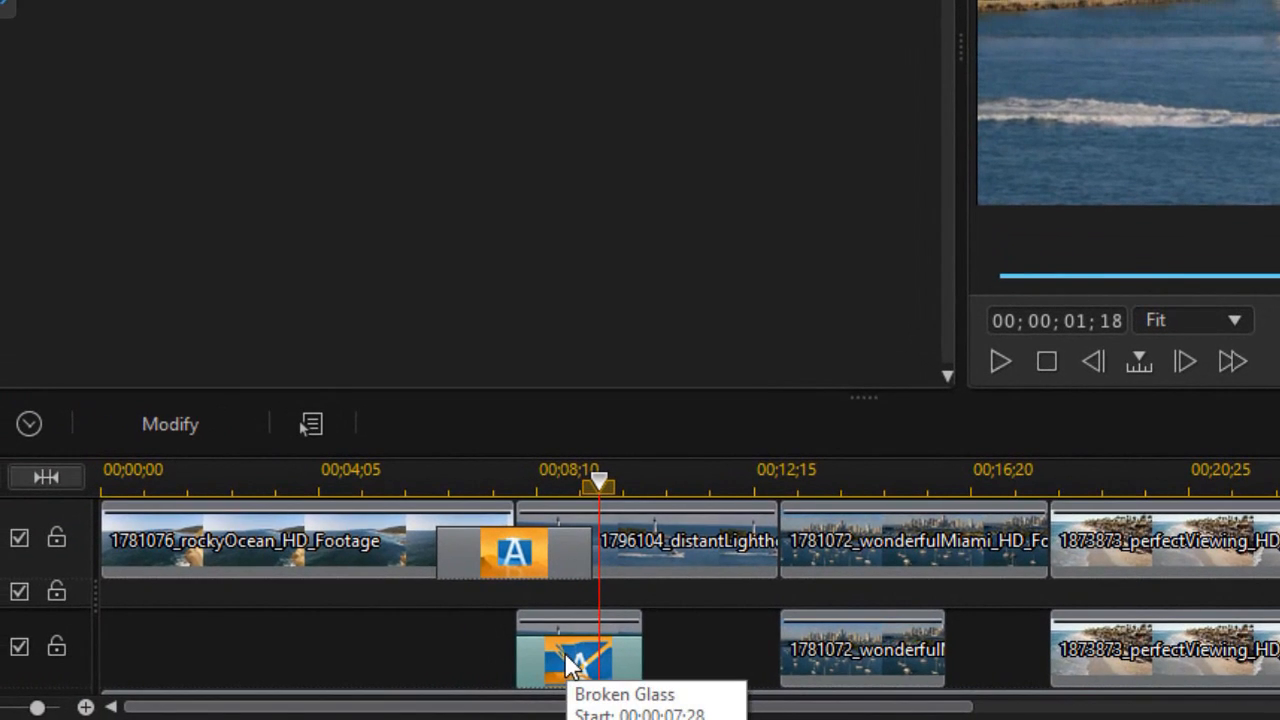
# Set the Broken Glass transition's duration to 00;00;01;15 and play back the combined transition from before the lighthouse clips.
pyautogui.scroll(-1, 566, 658)
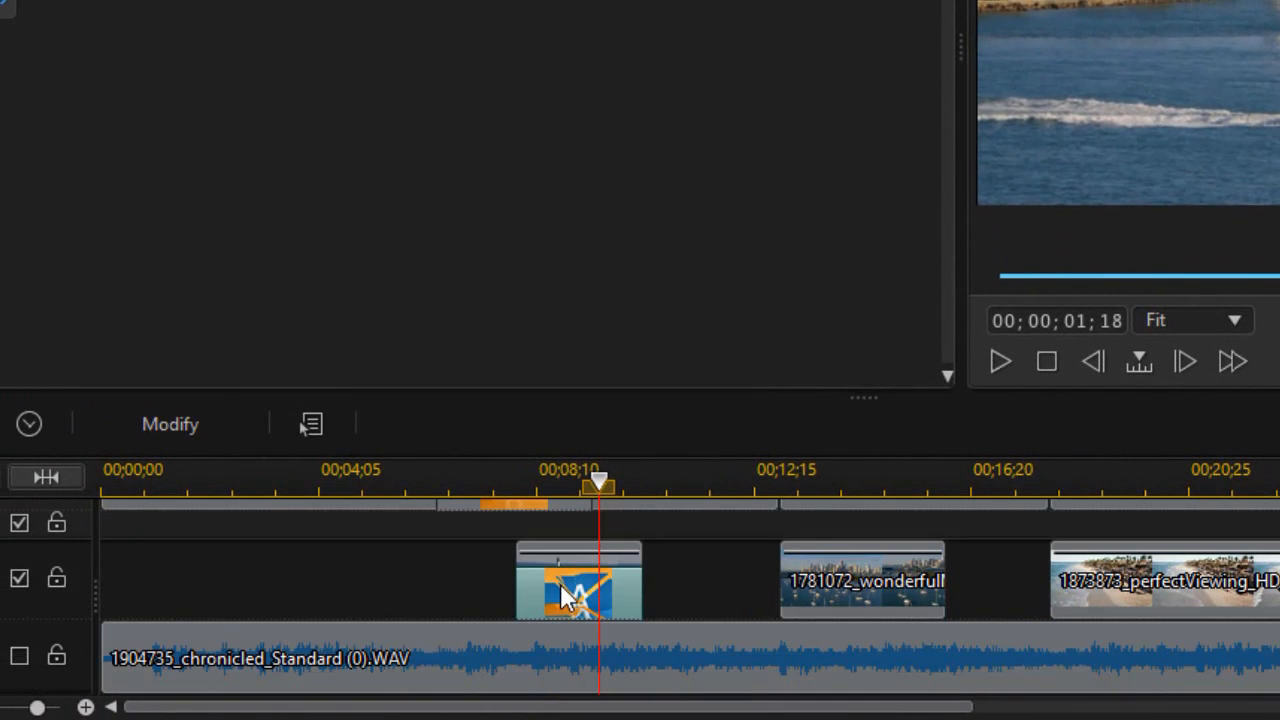
pyautogui.scroll(1, 640, 597)
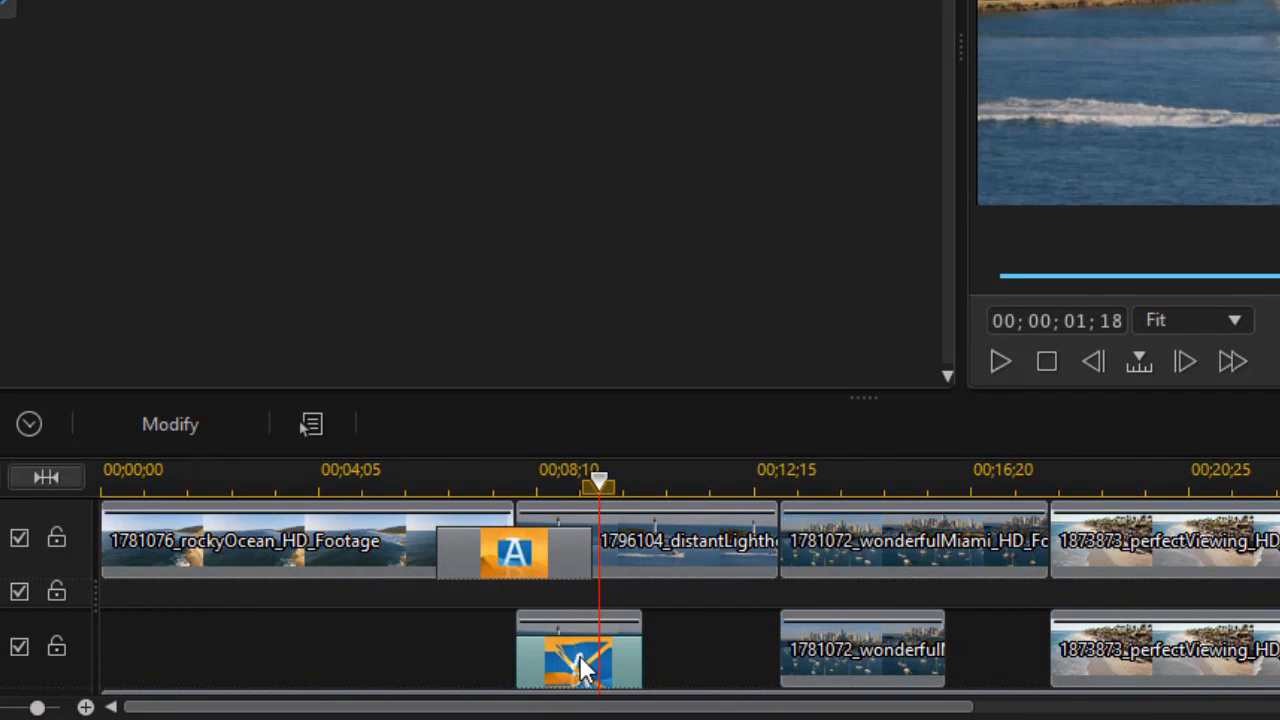
pyautogui.click(30, 422)
pyautogui.click(884, 140)
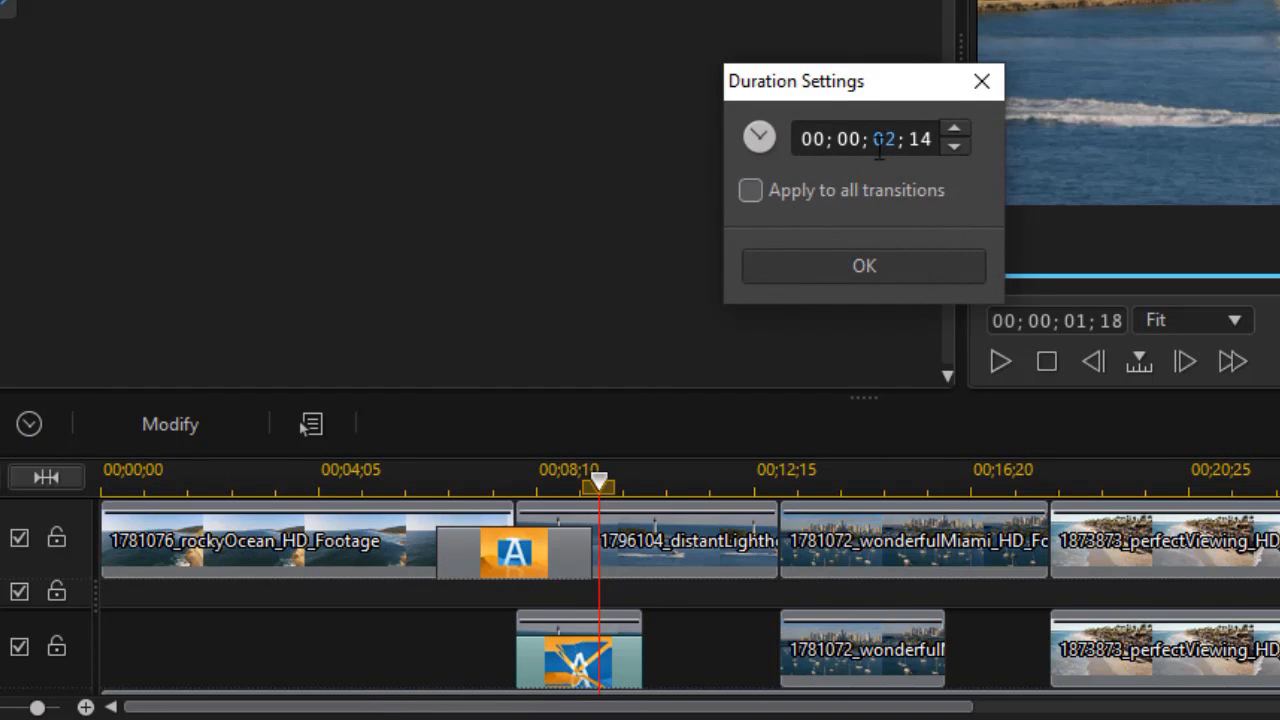
pyautogui.write('1')
pyautogui.click(919, 139)
pyautogui.write('1')
pyautogui.click(856, 262)
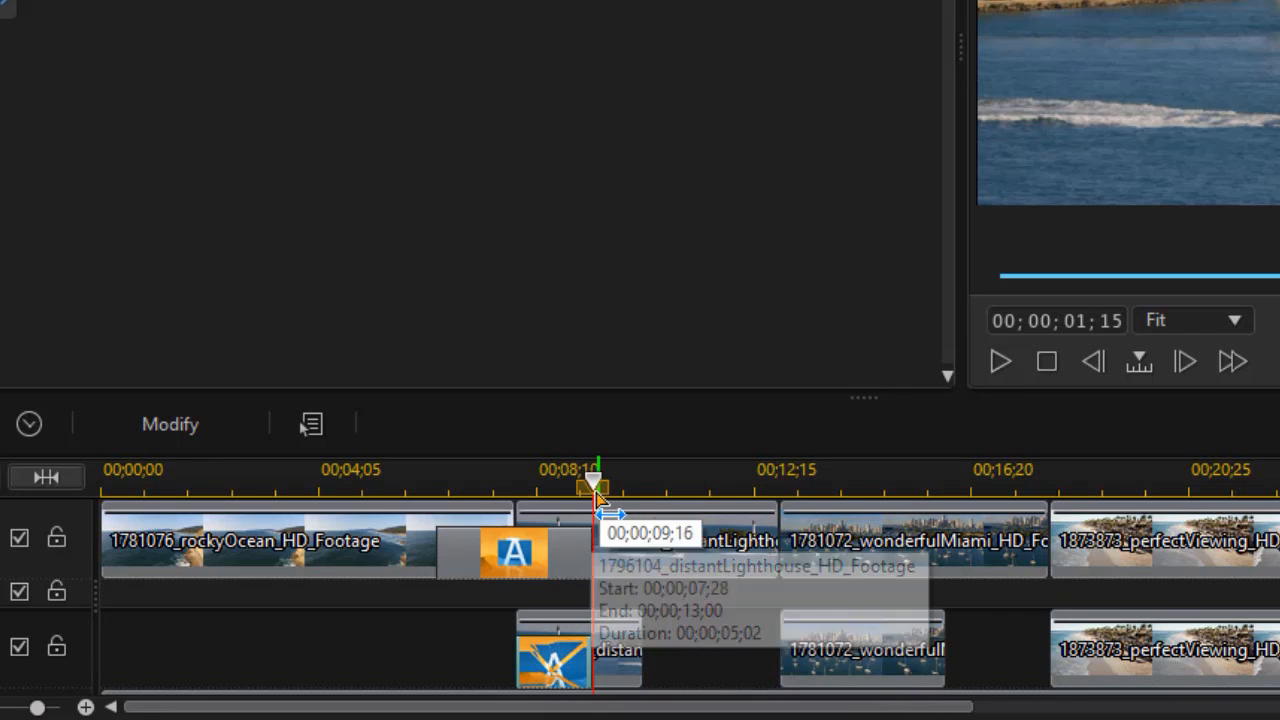
pyautogui.moveTo(593, 485); pyautogui.dragTo(376, 480)
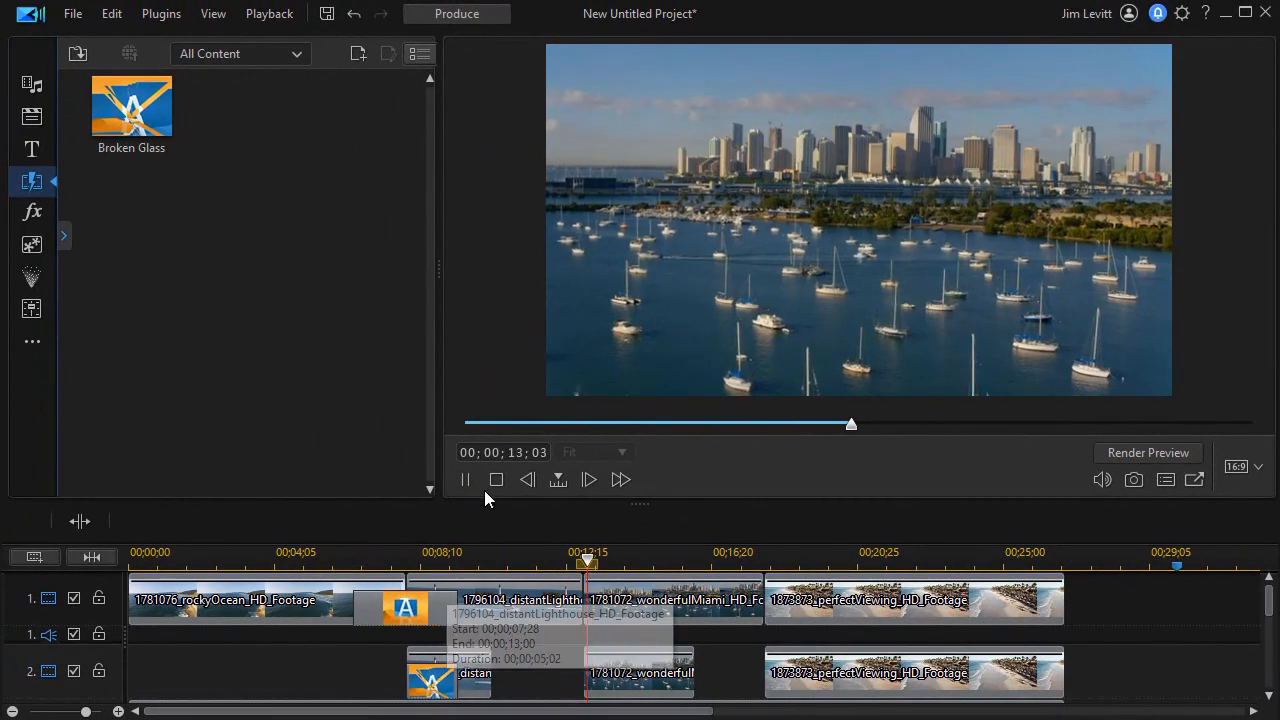
pyautogui.click(464, 479)
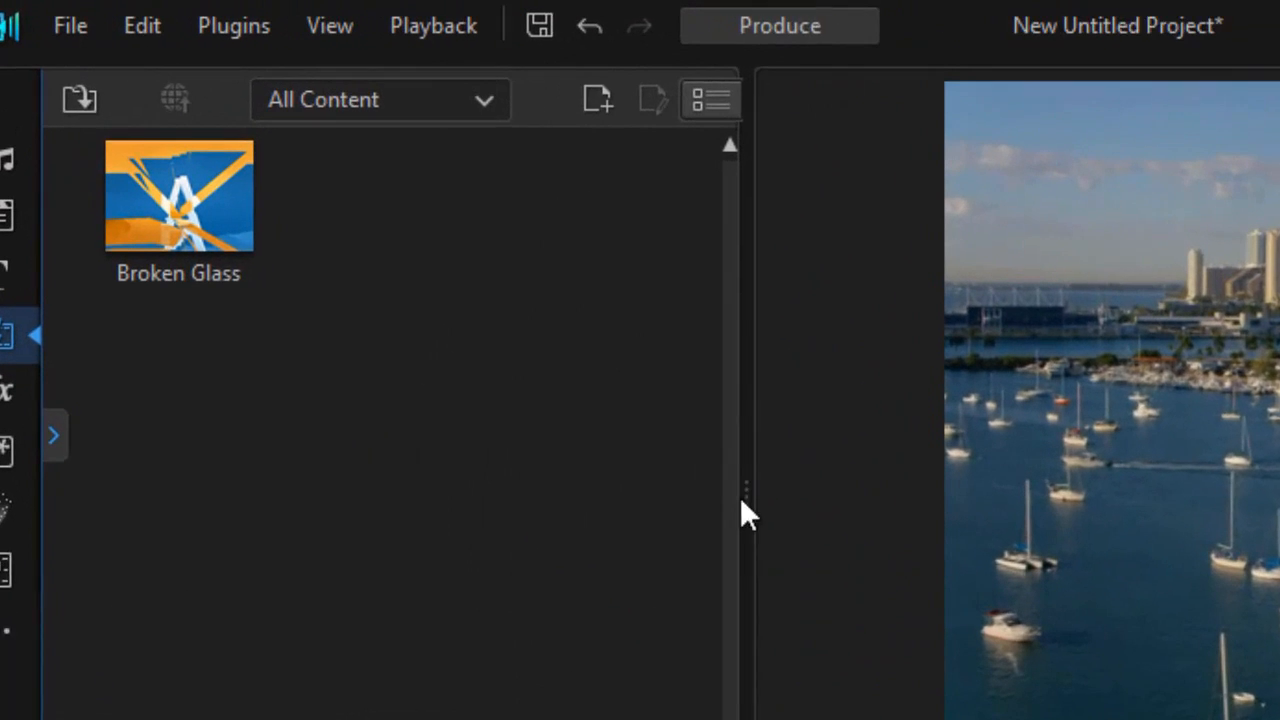
# Search the transitions for "flip b" and place the vertical Flip Boxes transition between the distantLighthouse and wonderfulMiami clips on track 1.
pyautogui.moveTo(757, 506); pyautogui.dragTo(1129, 434)
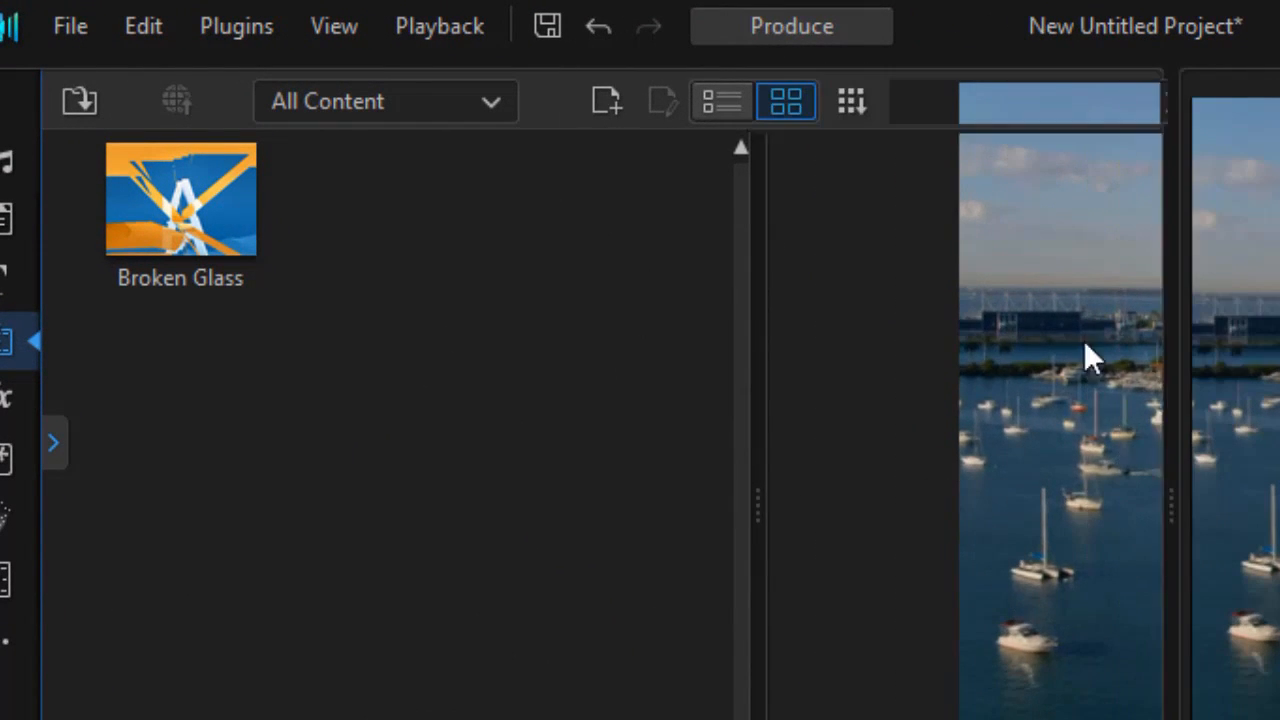
pyautogui.moveTo(975, 105); pyautogui.dragTo(895, 106)
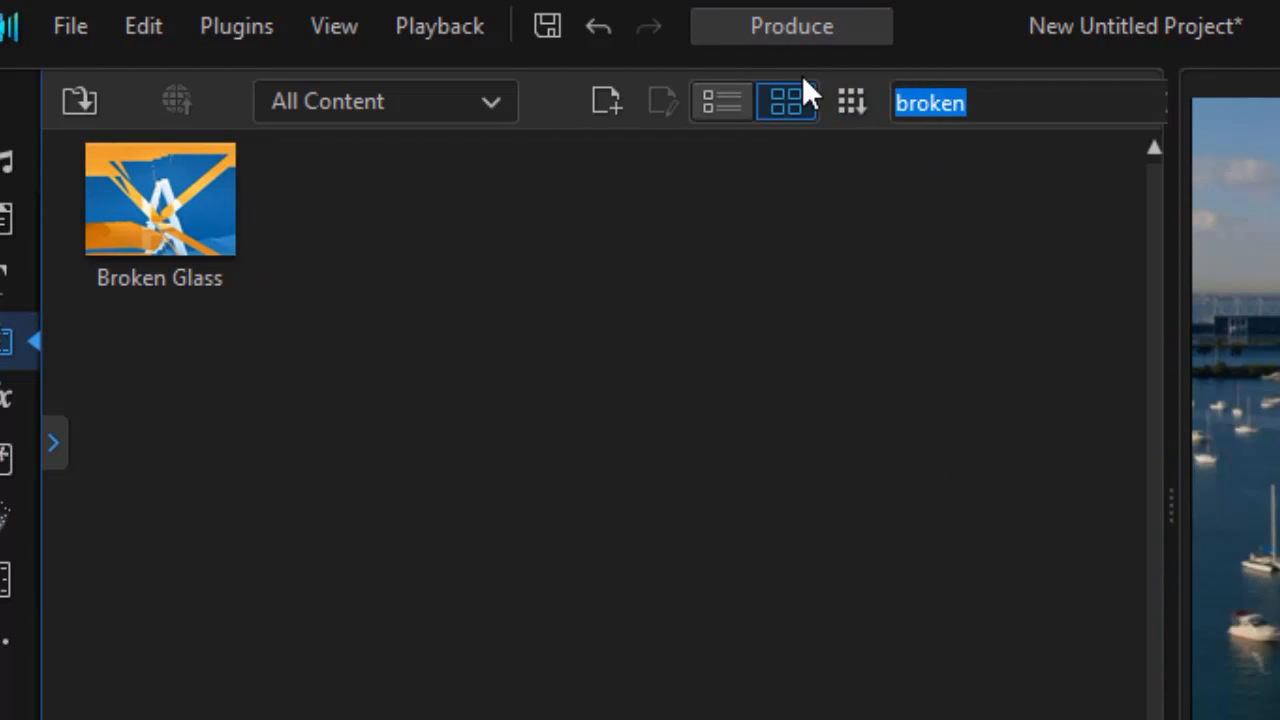
pyautogui.write('flip b')
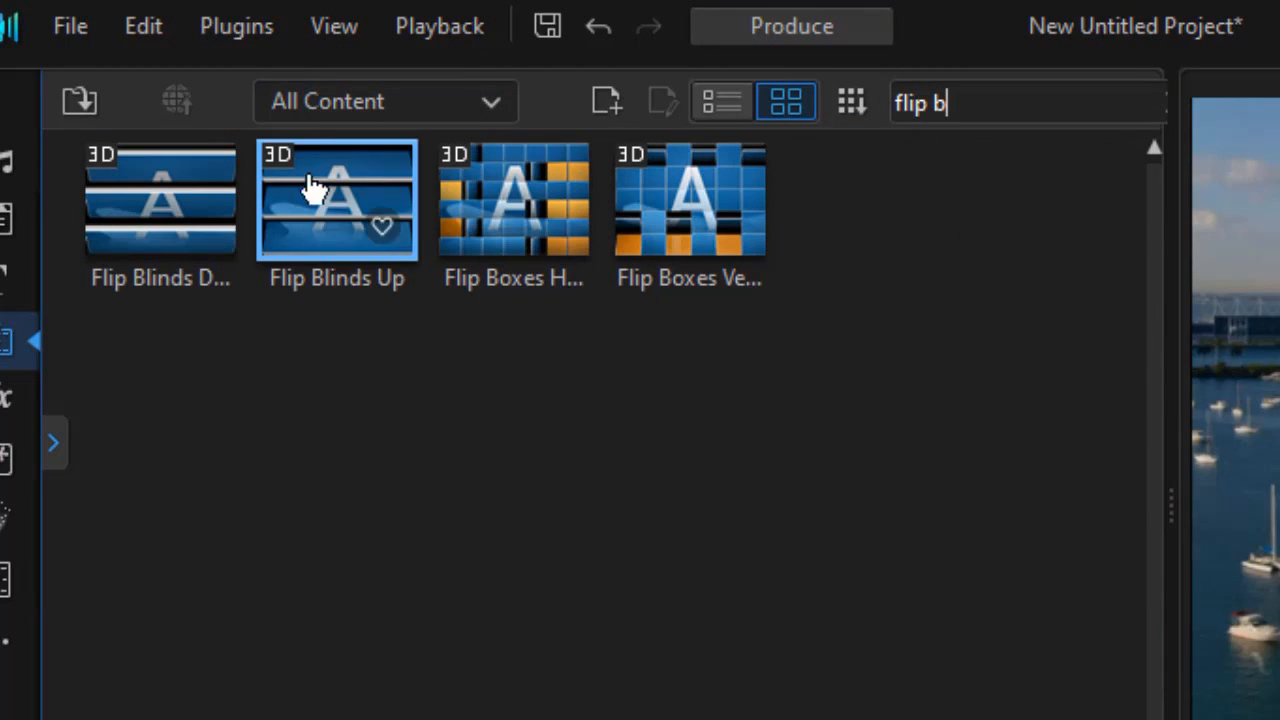
pyautogui.moveTo(696, 182); pyautogui.dragTo(693, 491)
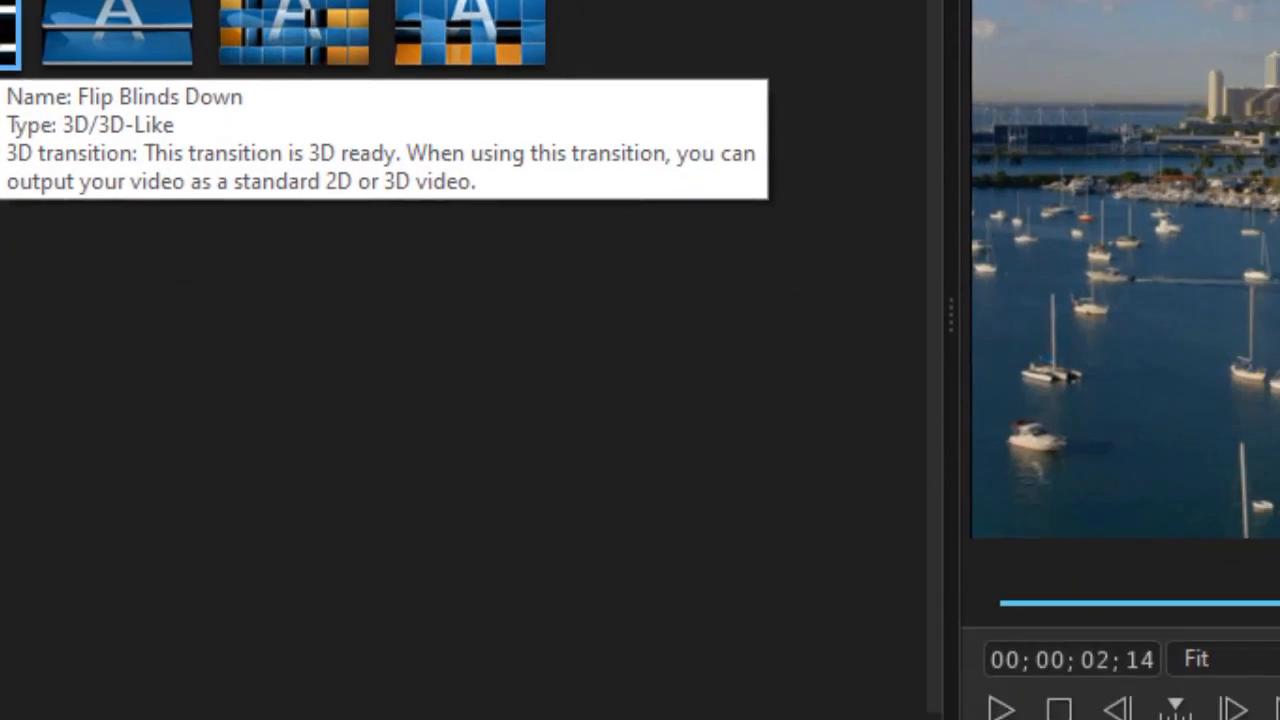
# Apply Flip Blinds Down with a duration of 00;00;01;15 to the start of the wonderfulMiami clip on track 2 and preview it.
pyautogui.moveTo(114, 257); pyautogui.dragTo(520, 595)
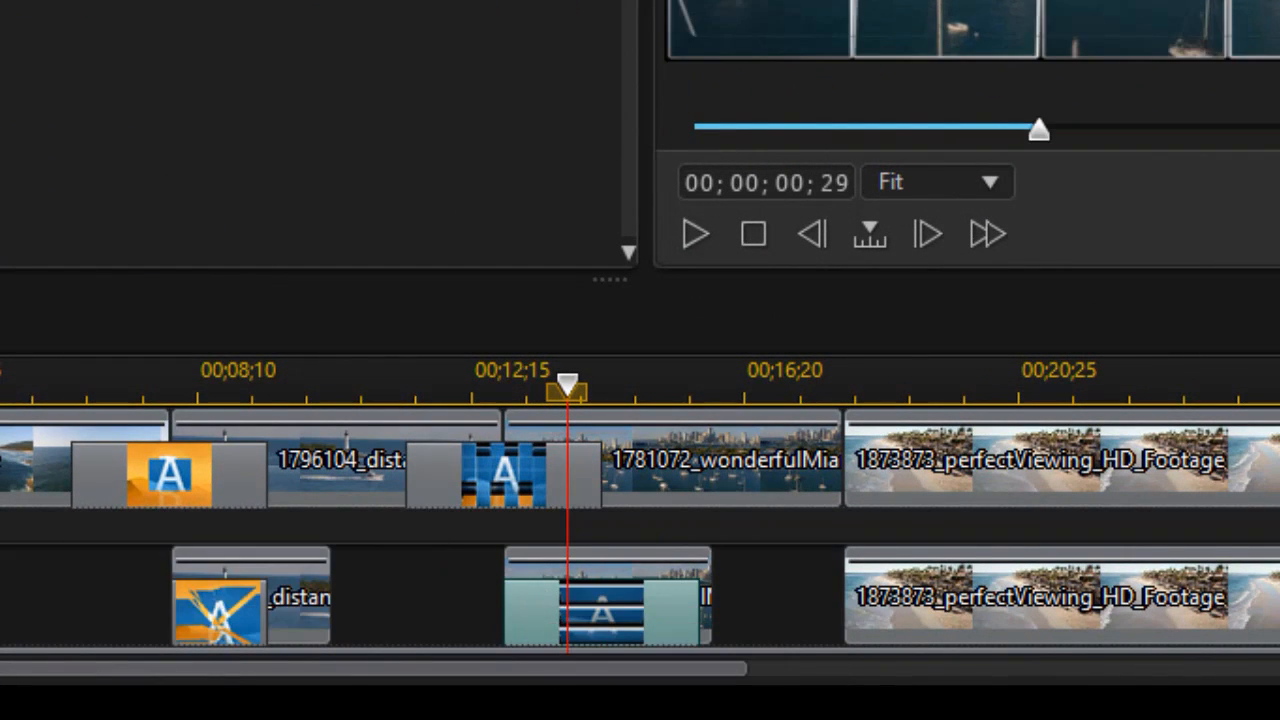
pyautogui.click(2, 318)
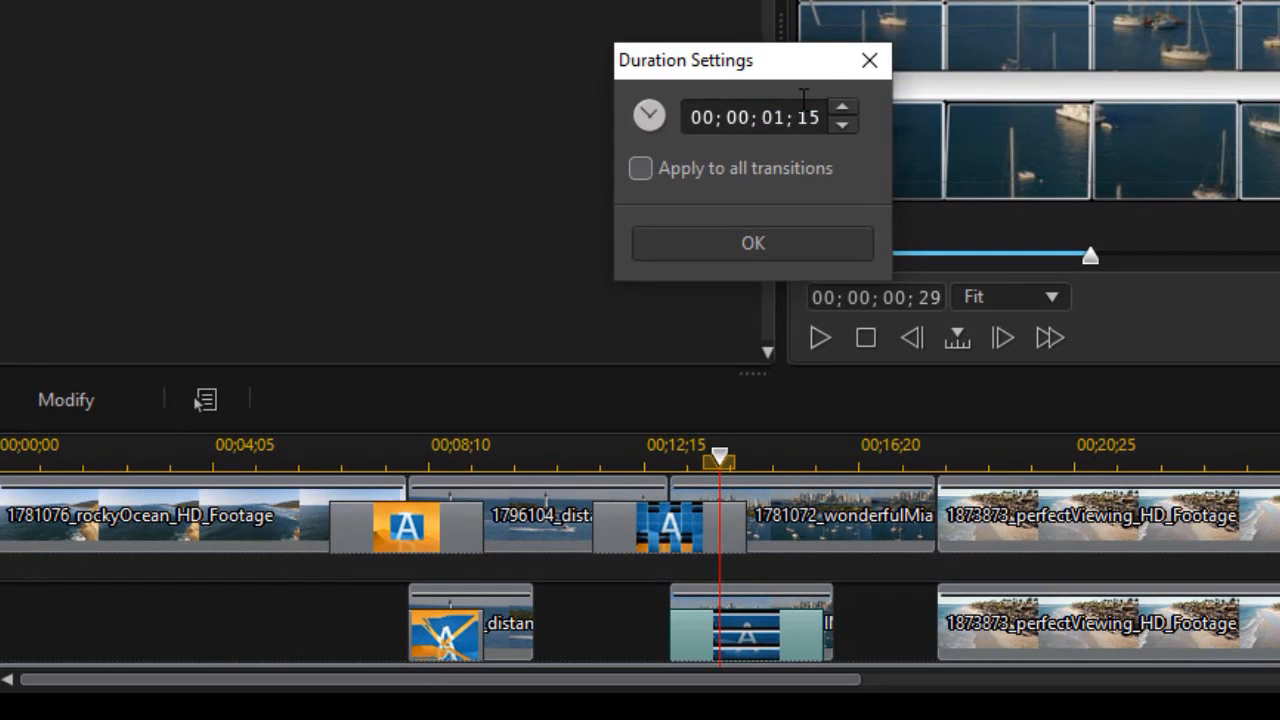
pyautogui.click(859, 238)
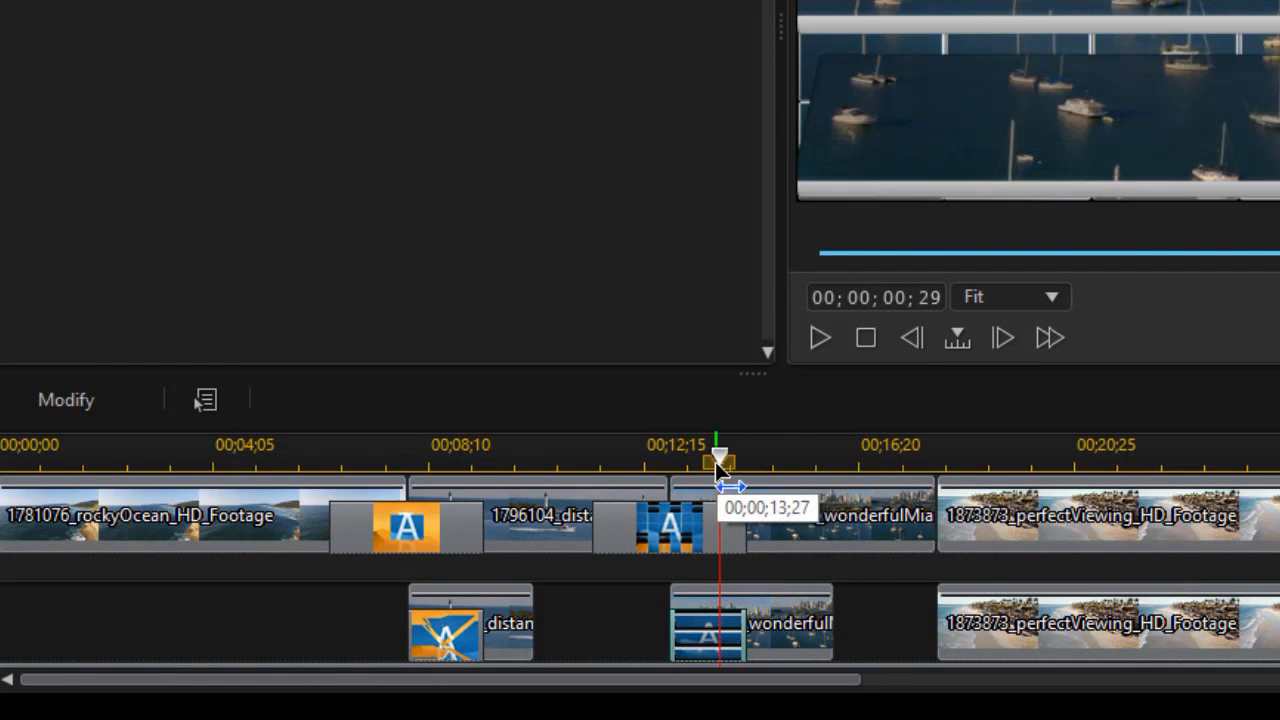
pyautogui.moveTo(727, 460); pyautogui.dragTo(554, 460)
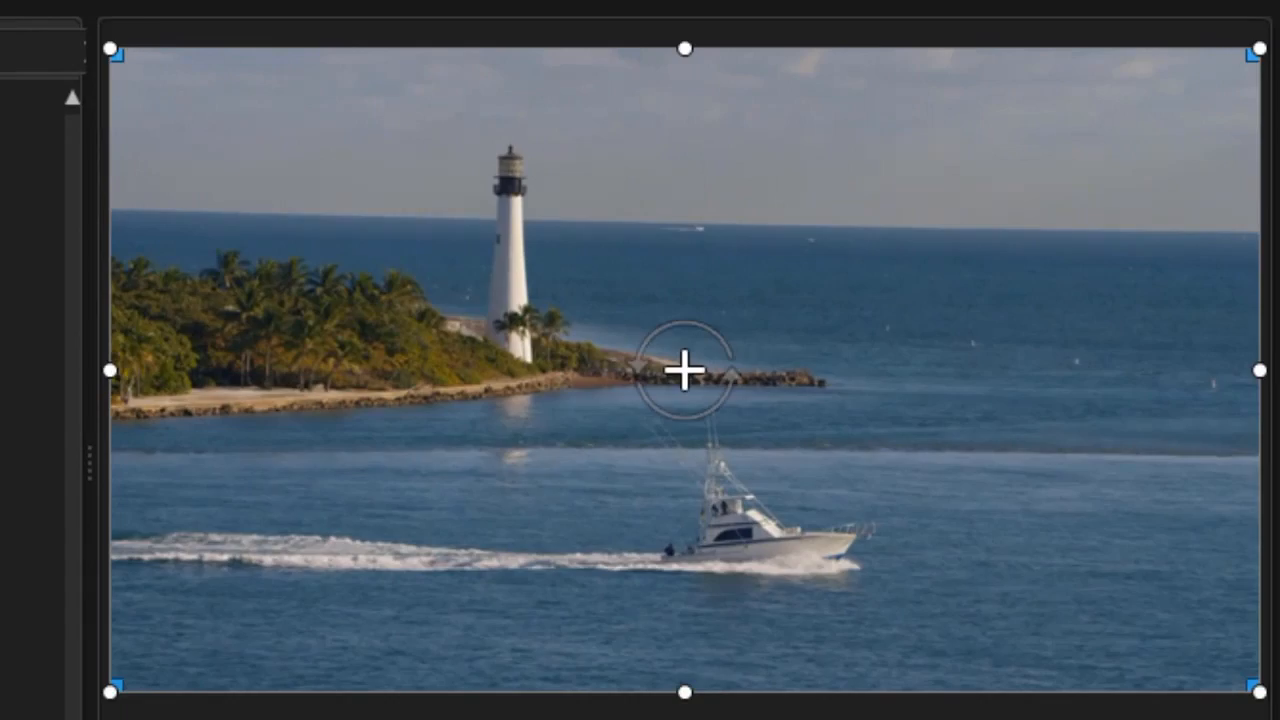
pyautogui.press('space')
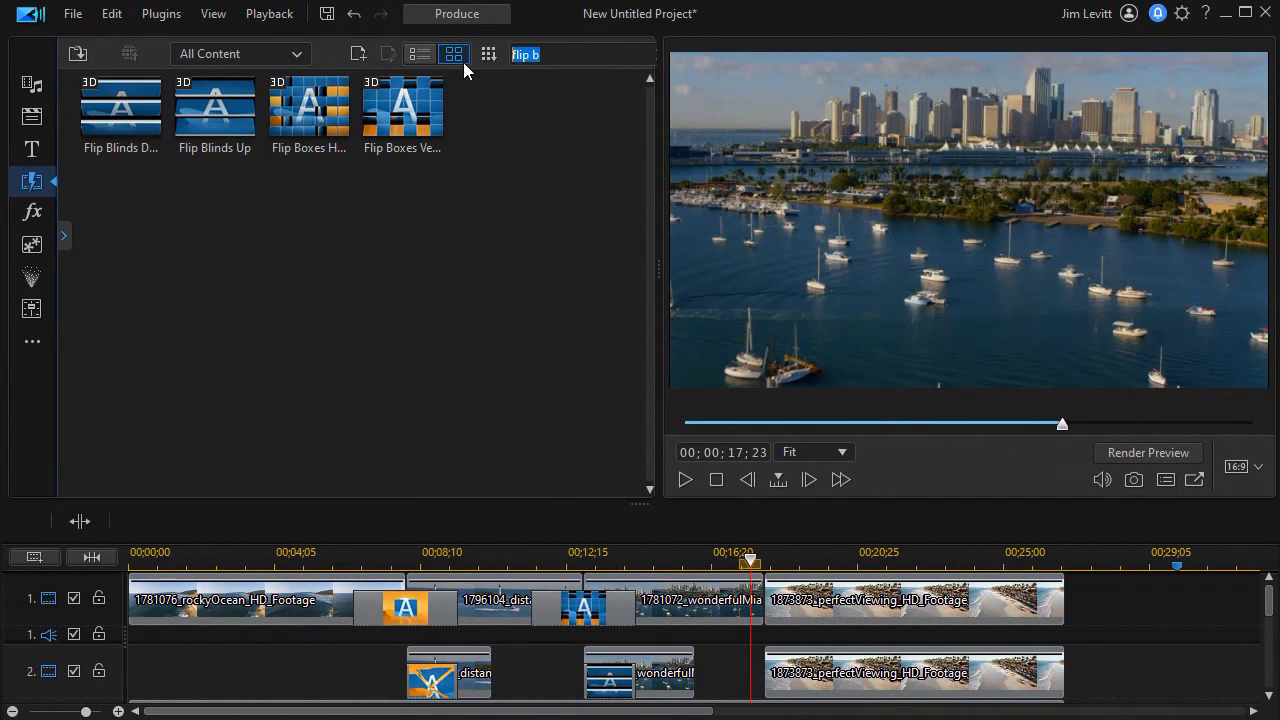
# Search the transitions for "domin" and place Dominoes between the wonderfulMiami and perfectViewing clips on track 1.
pyautogui.write('domin')
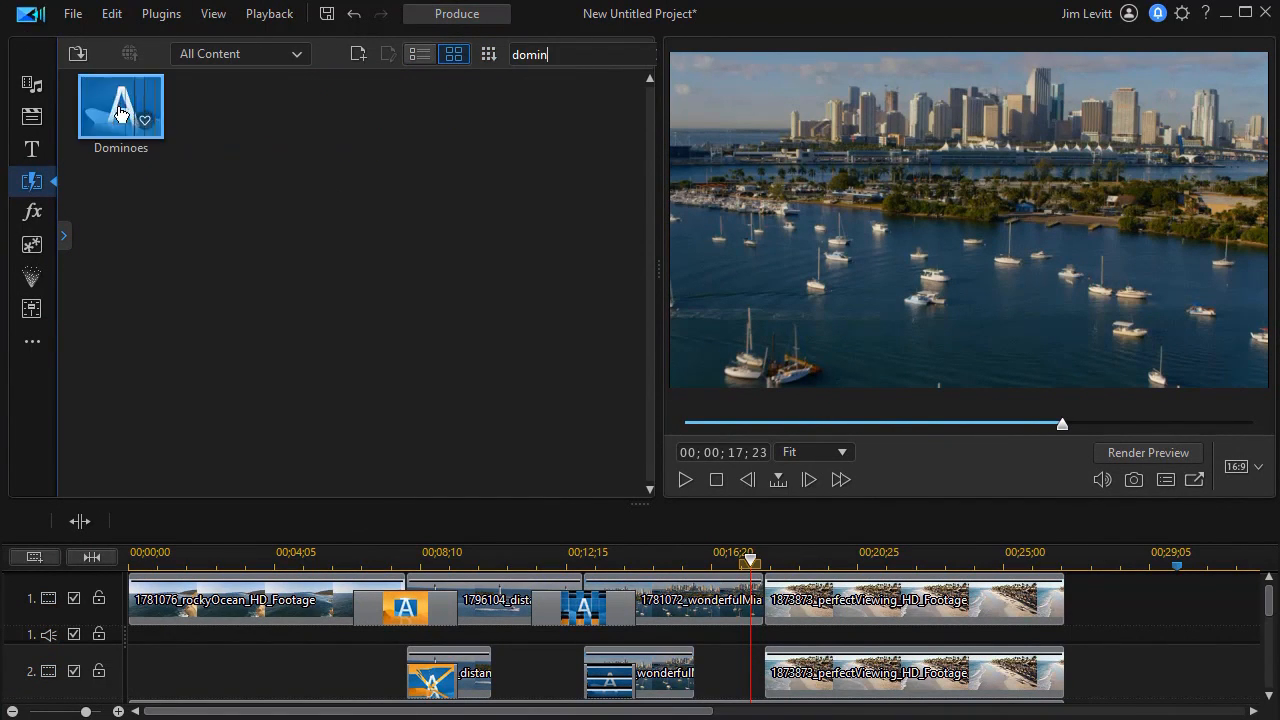
pyautogui.moveTo(120, 108); pyautogui.dragTo(765, 606)
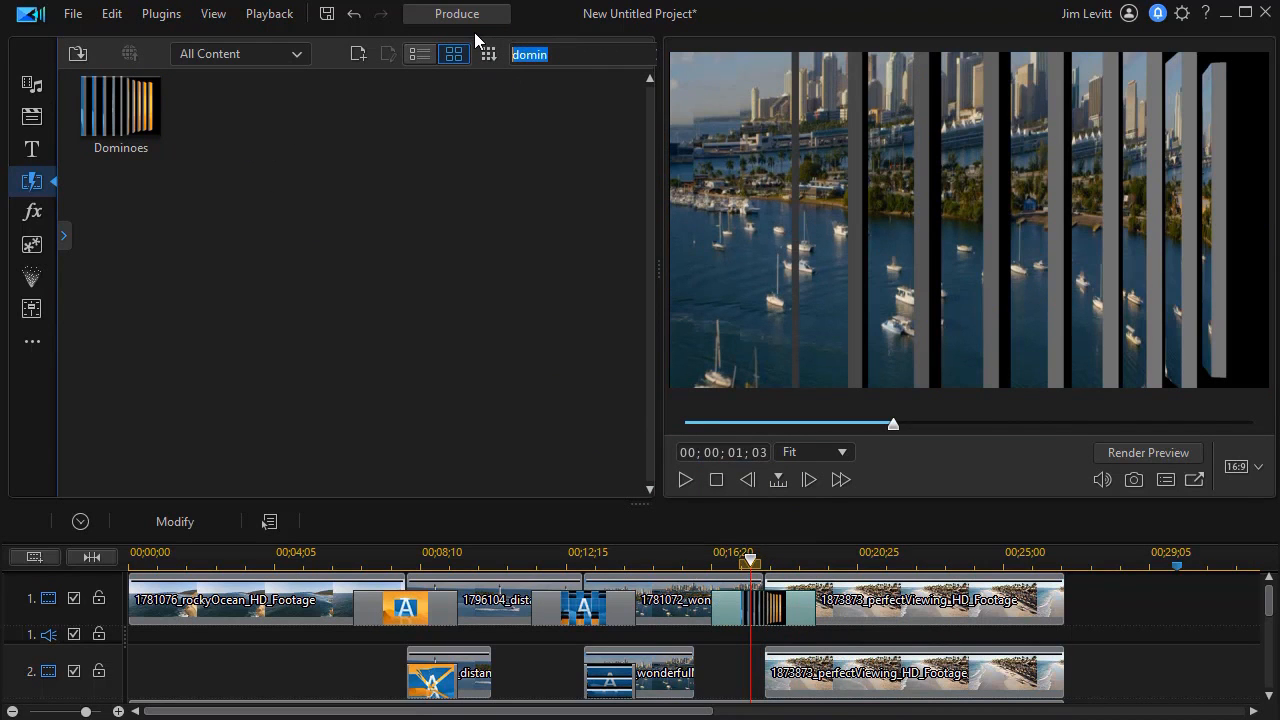
# Find the Burning transition, apply it to the start of the perfectViewing clip on track 2, and shorten it to match the other track 2 transitions.
pyautogui.write('burn')
pyautogui.moveTo(150, 110)
pyautogui.mouseDown()
pyautogui.moveTo(608, 514)
pyautogui.moveTo(766, 676)
pyautogui.mouseUp()
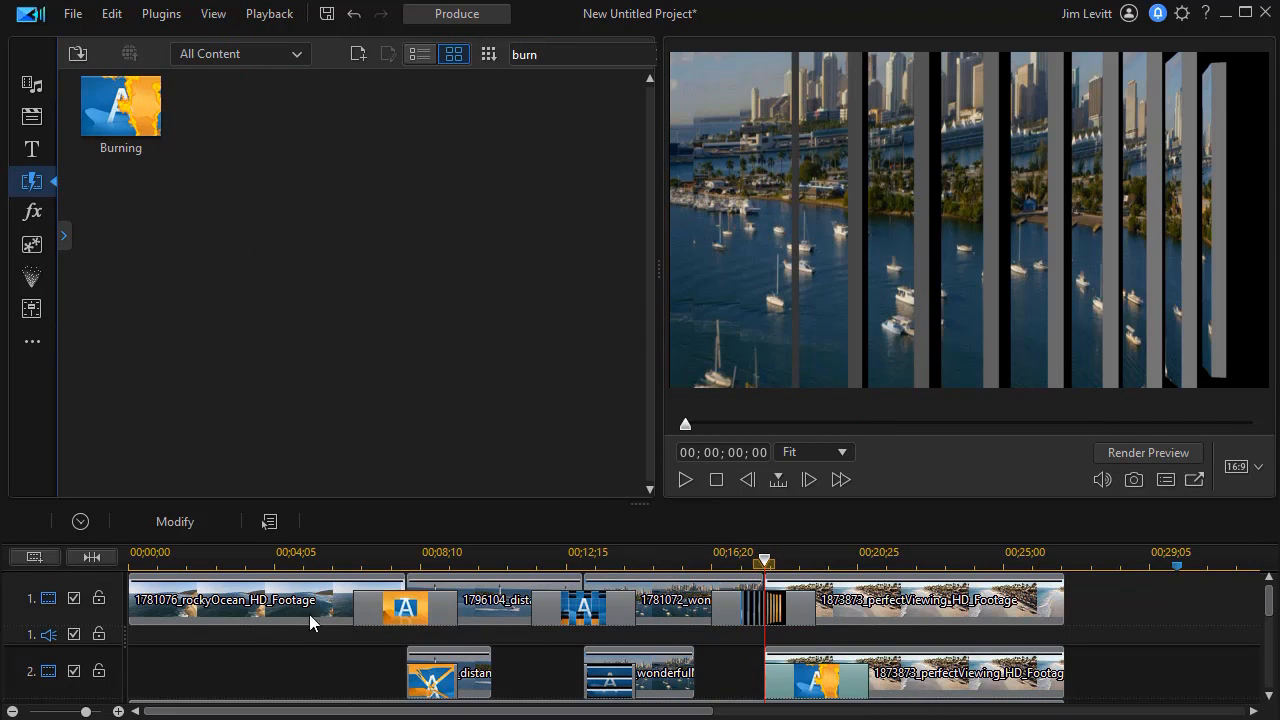
pyautogui.click(79, 524)
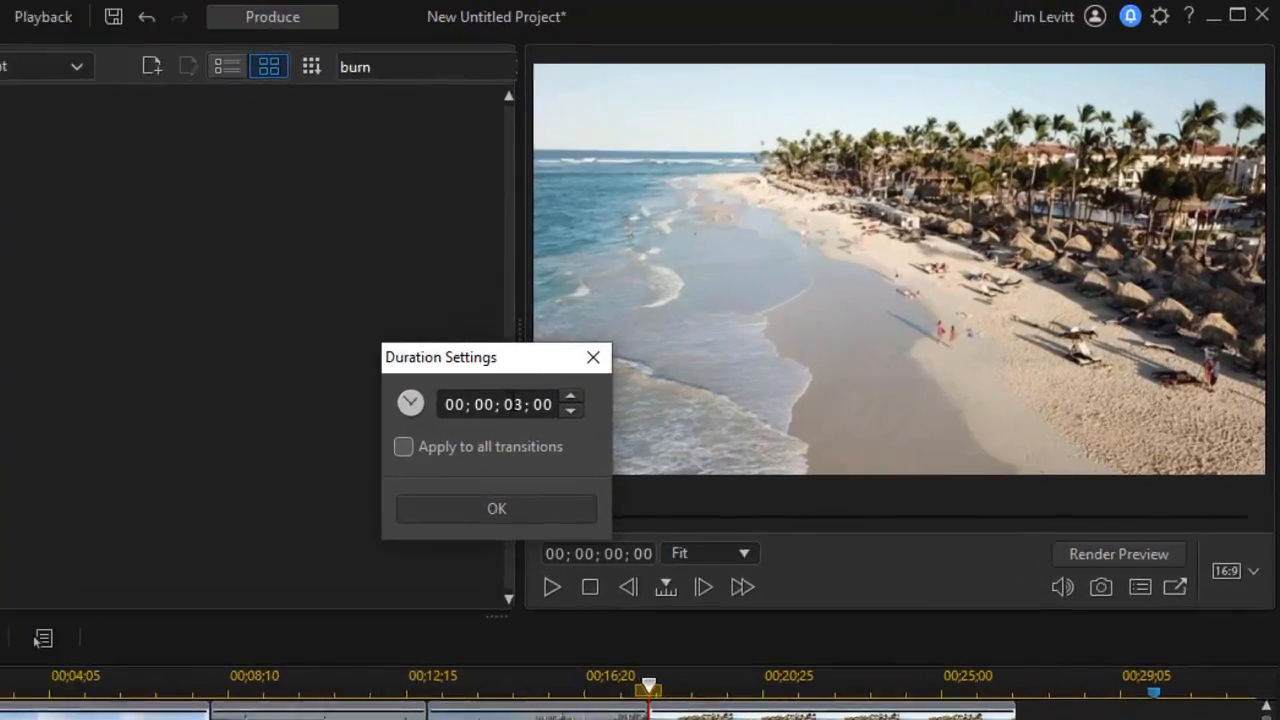
pyautogui.click(653, 329)
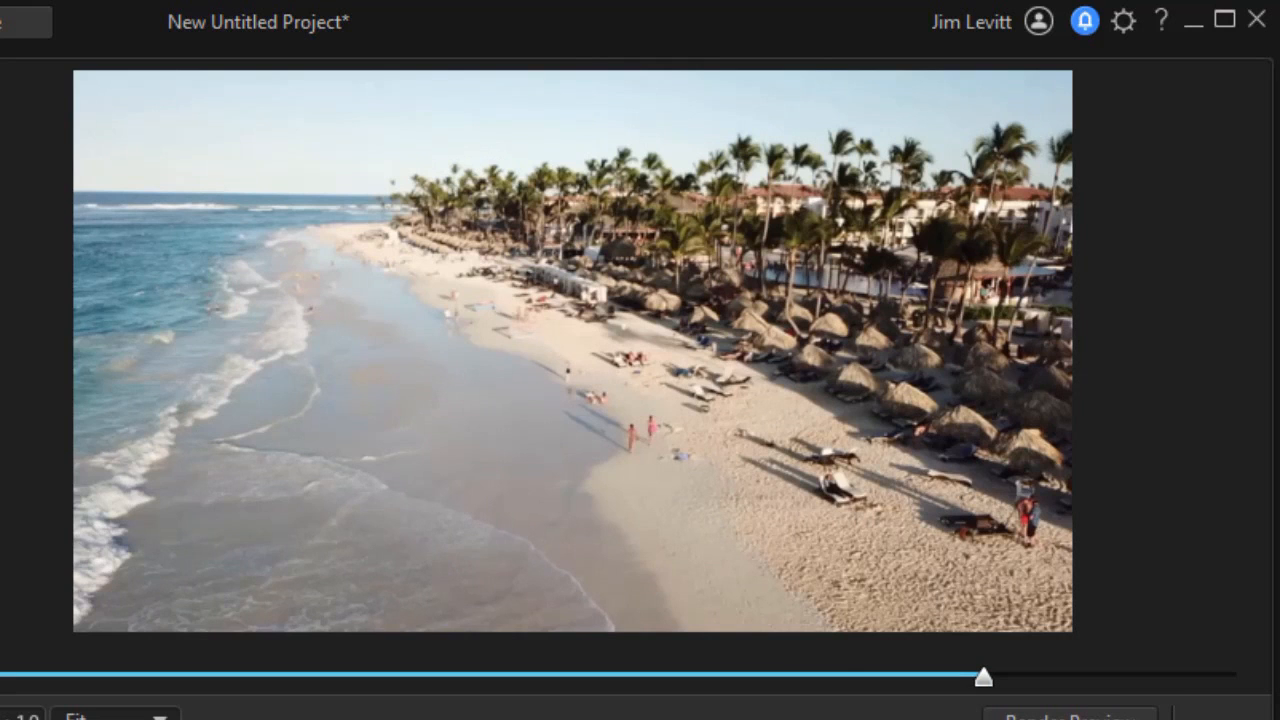
# Search the transitions for "rip", replace Dominoes on track 1 with Ripple, and play back the result.
pyautogui.moveTo(2, 397); pyautogui.dragTo(358, 402)
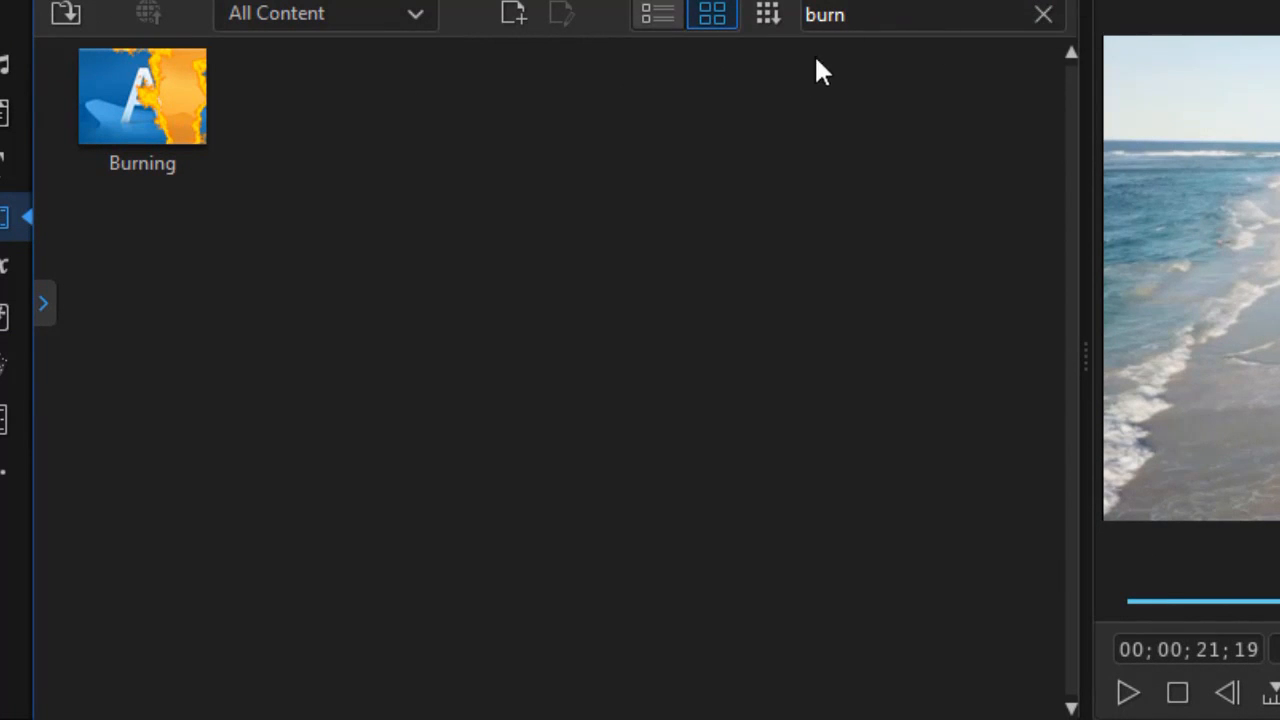
pyautogui.doubleClick(882, 19)
pyautogui.write('rip')
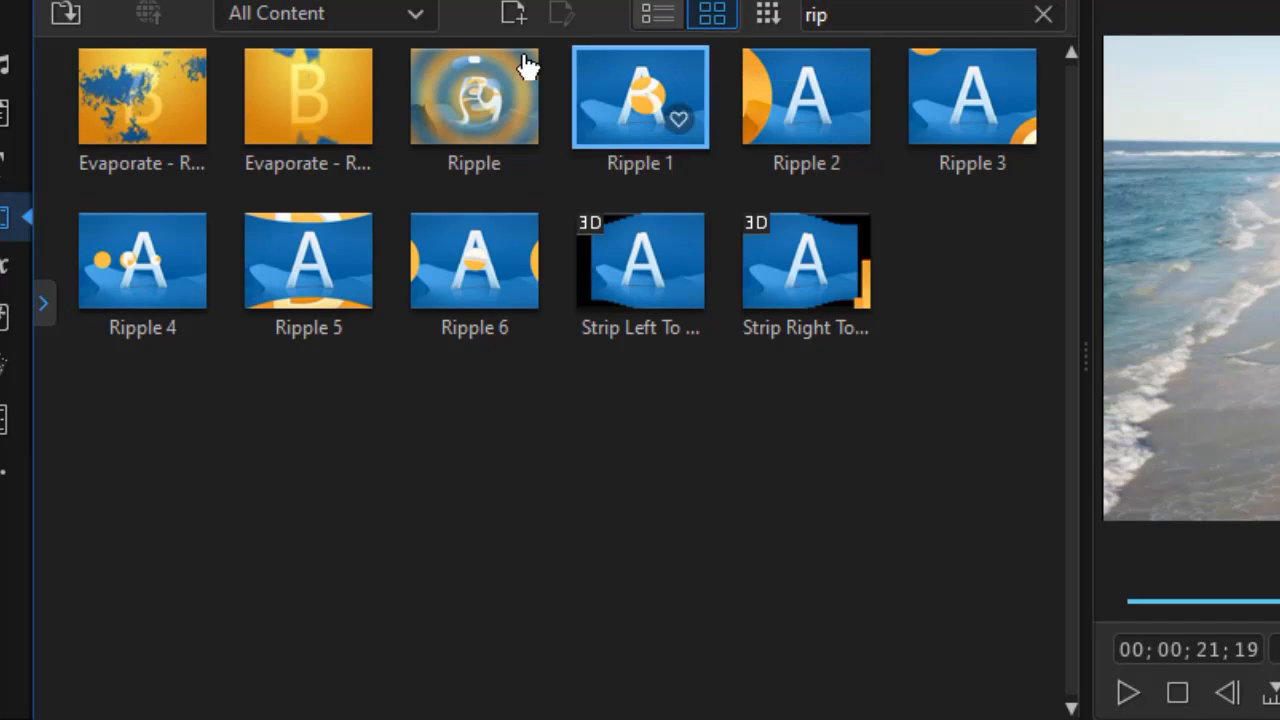
pyautogui.moveTo(490, 68); pyautogui.dragTo(1144, 719)
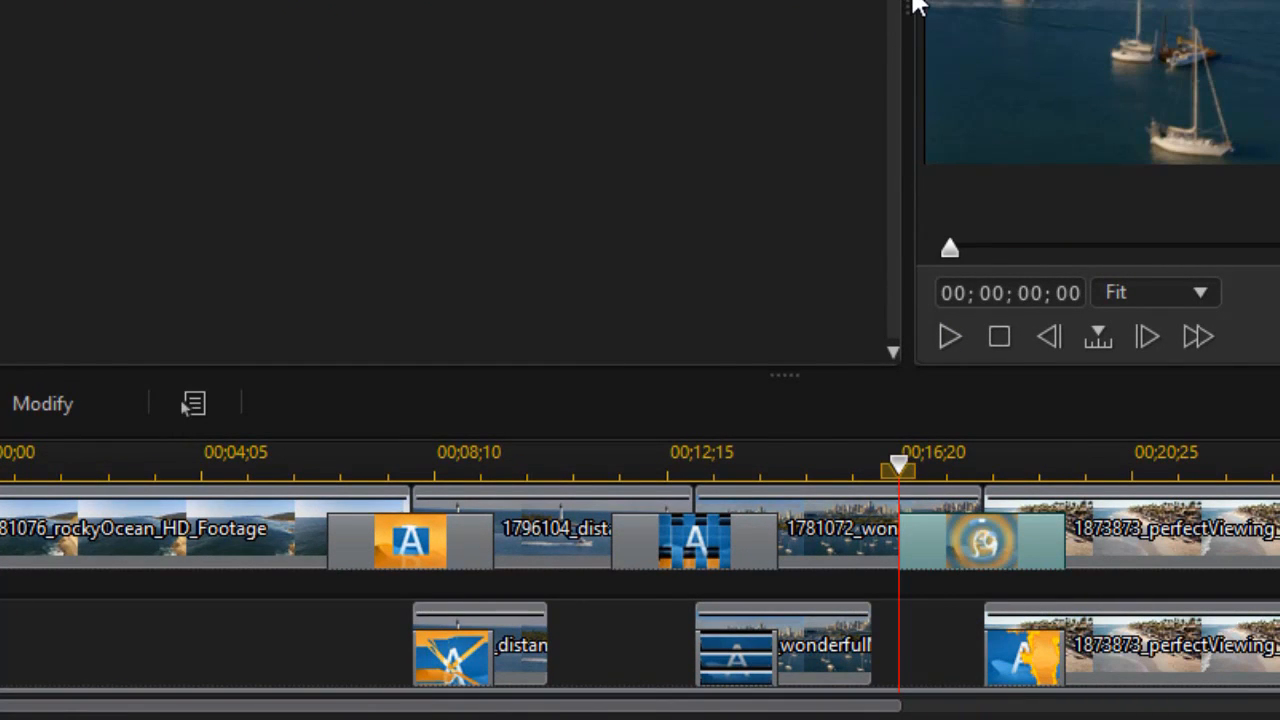
pyautogui.moveTo(908, 2); pyautogui.dragTo(263, 2)
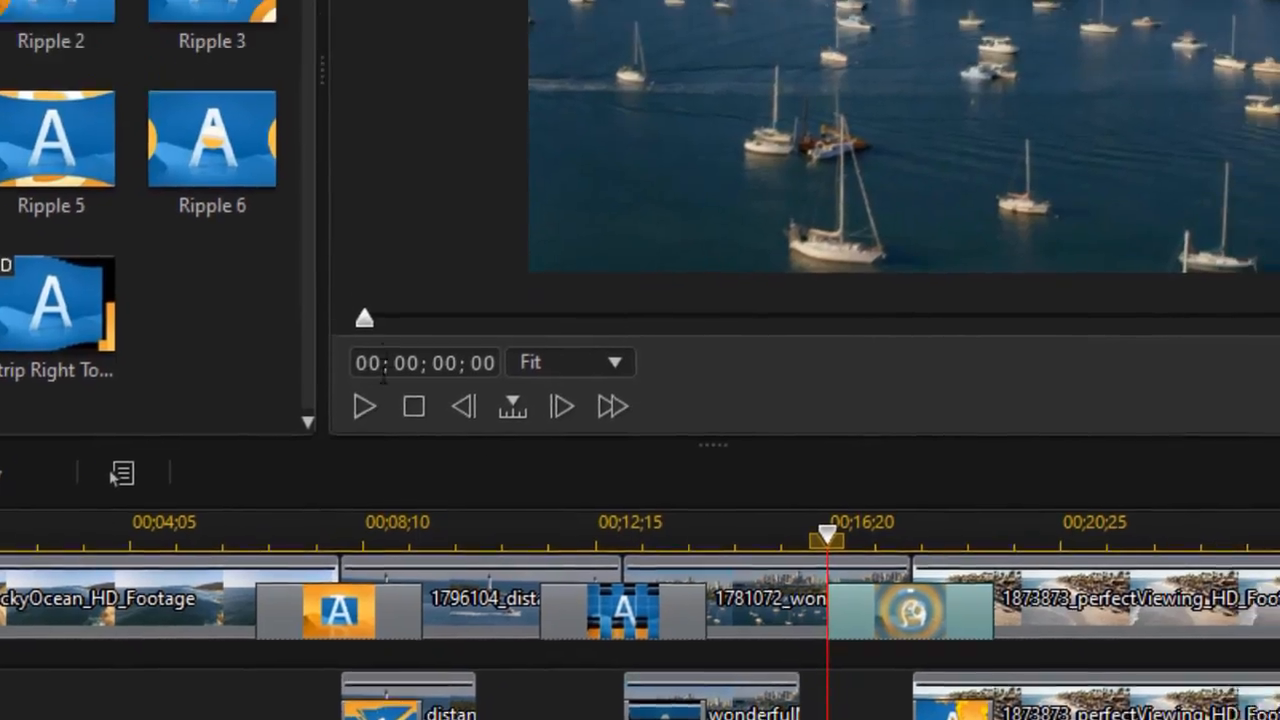
pyautogui.click(80, 683)
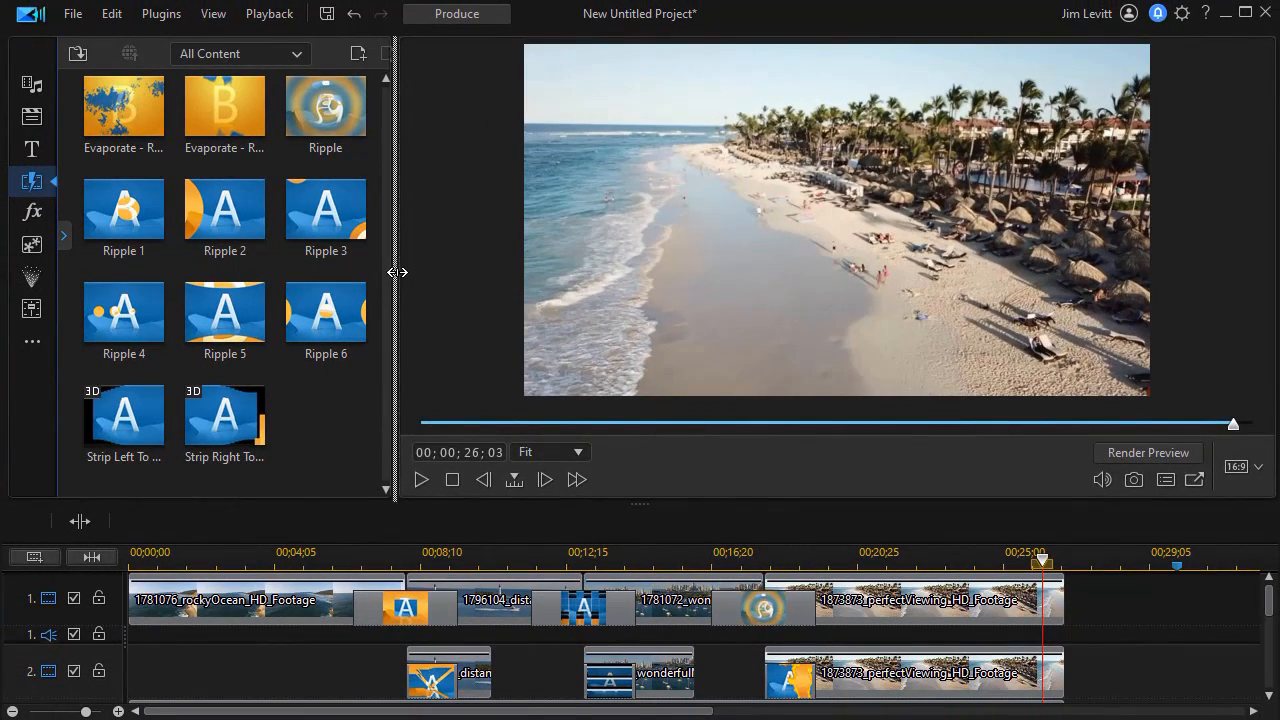
# Play the timeline from the wonderfulMiami clip into the perfectViewing clip to review the combined transitions, then pause.
pyautogui.moveTo(397, 272); pyautogui.dragTo(755, 300)
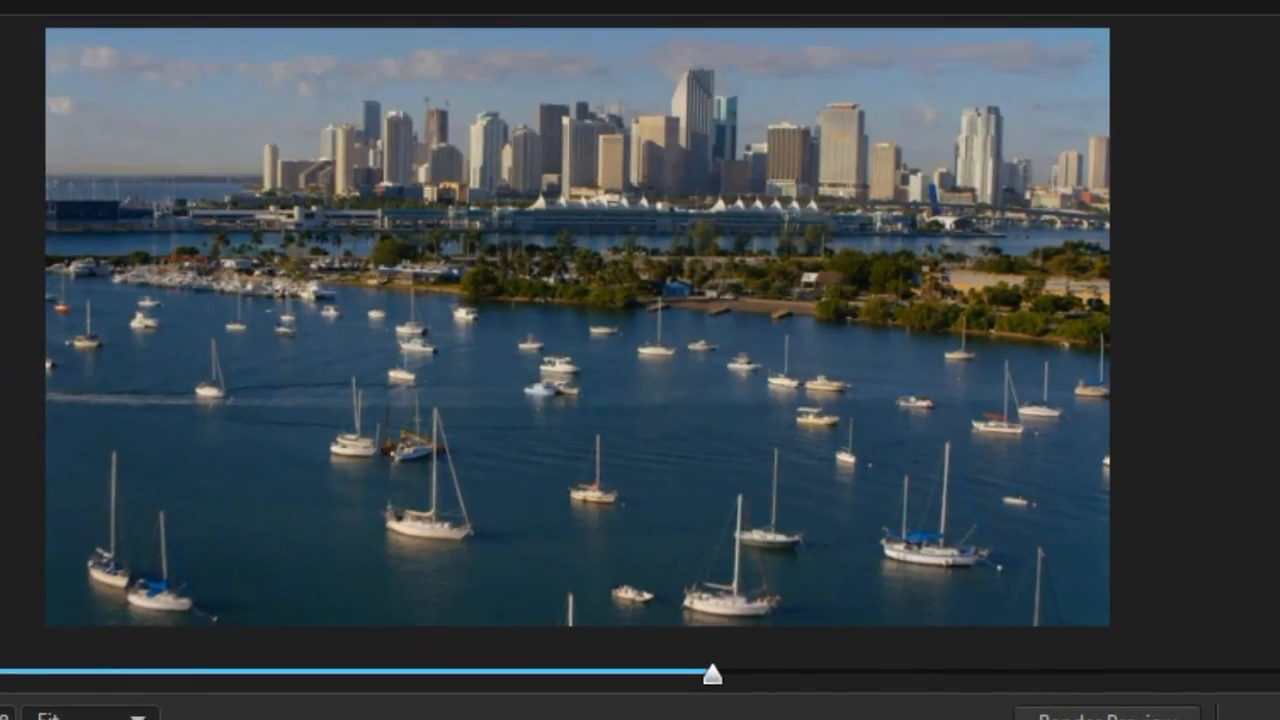
pyautogui.press('space')
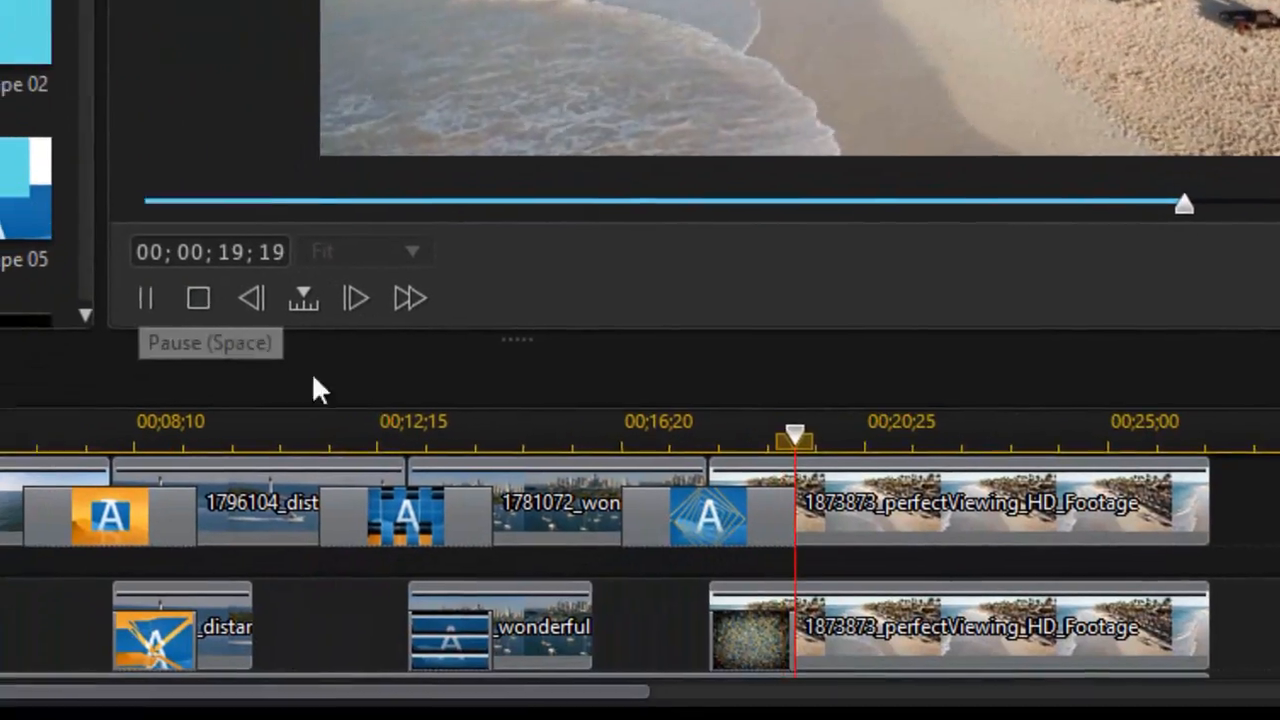
pyautogui.press('space')
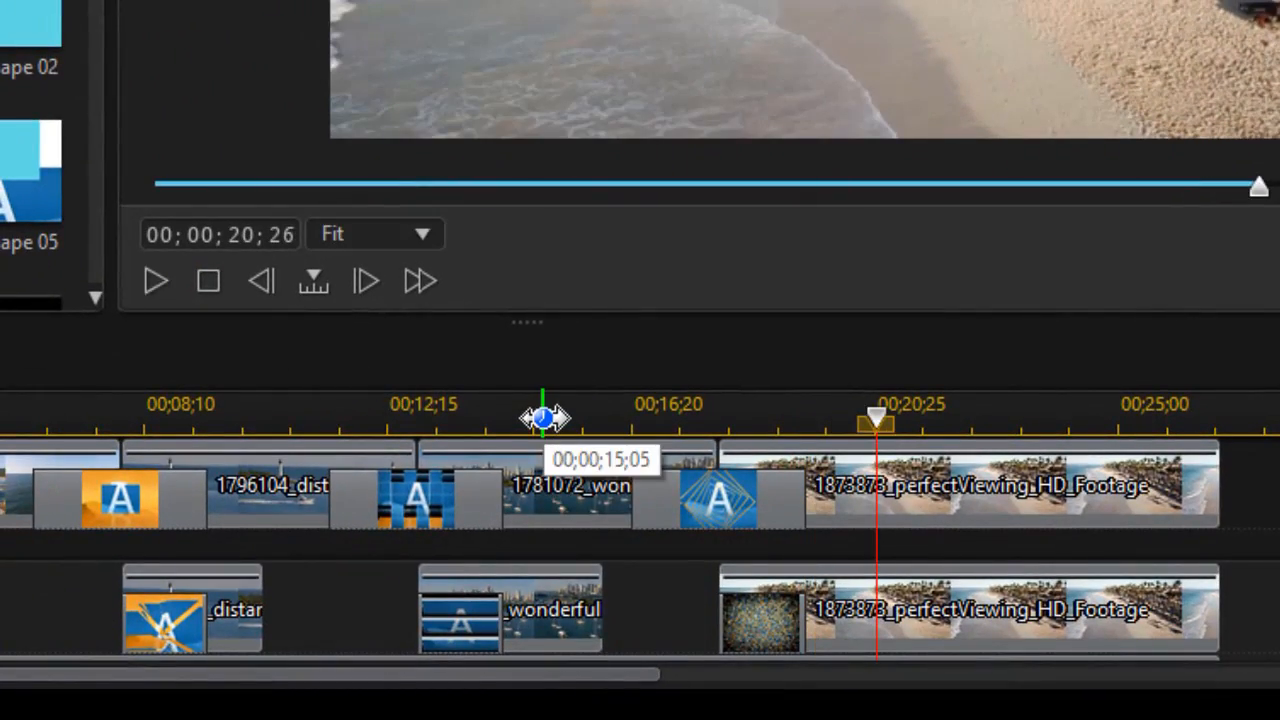